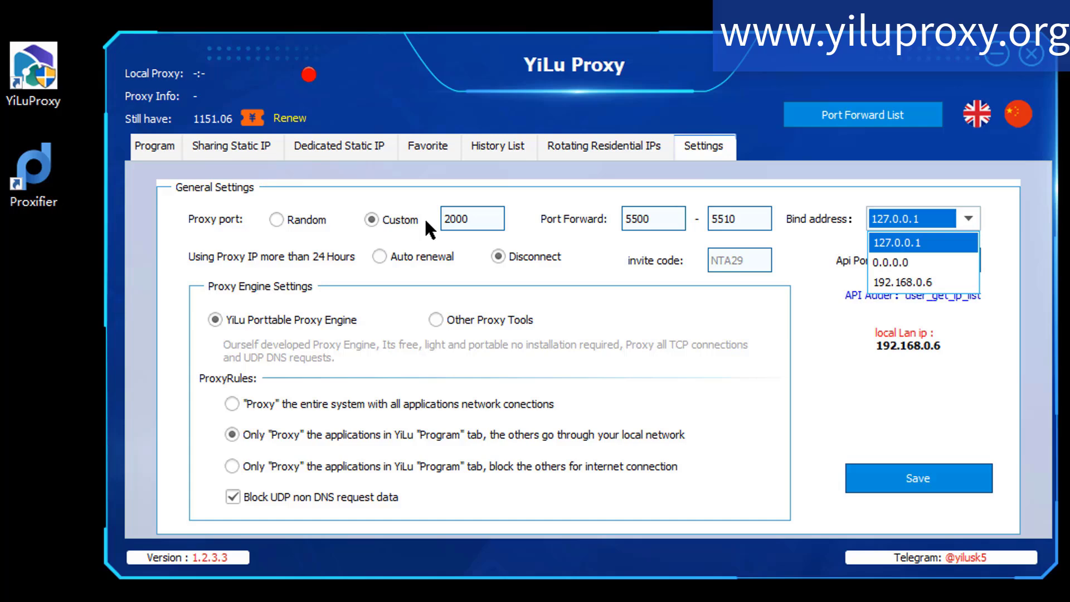
# - Keep the bind address 127.0.0.1 and connect to the dedicated static IP 204.188.193.105
pyautogui.click(426, 220)
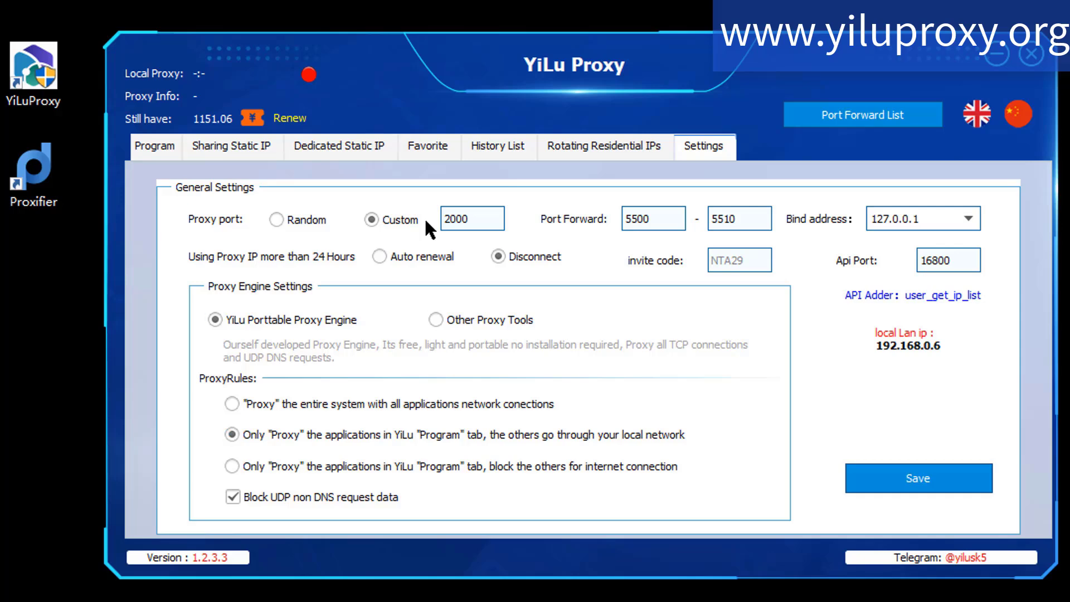
pyautogui.click(232, 146)
pyautogui.click(339, 146)
pyautogui.doubleClick(192, 248)
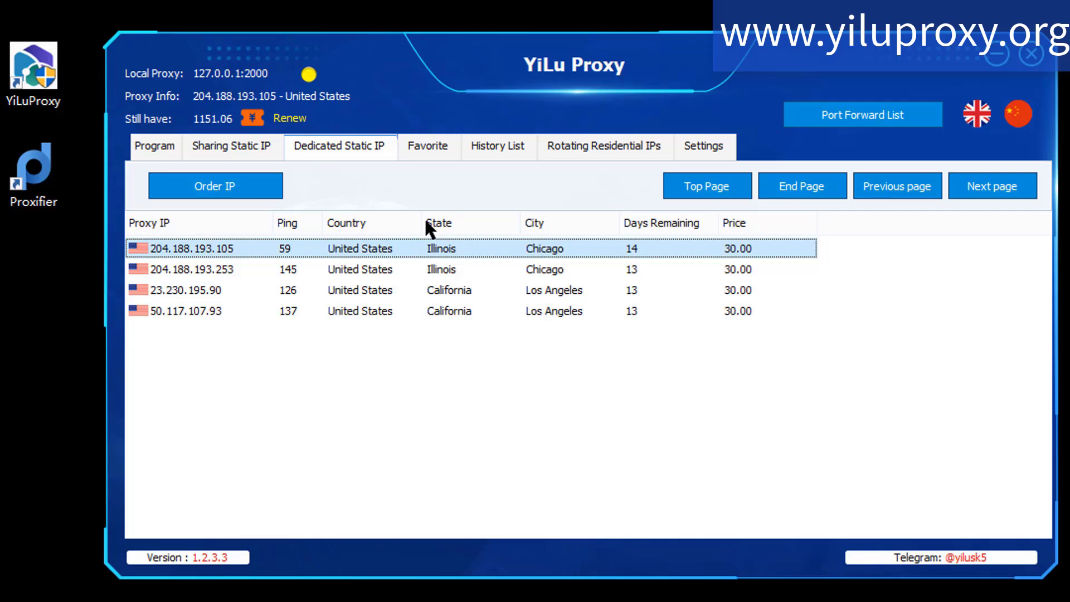
pyautogui.rightClick(231, 290)
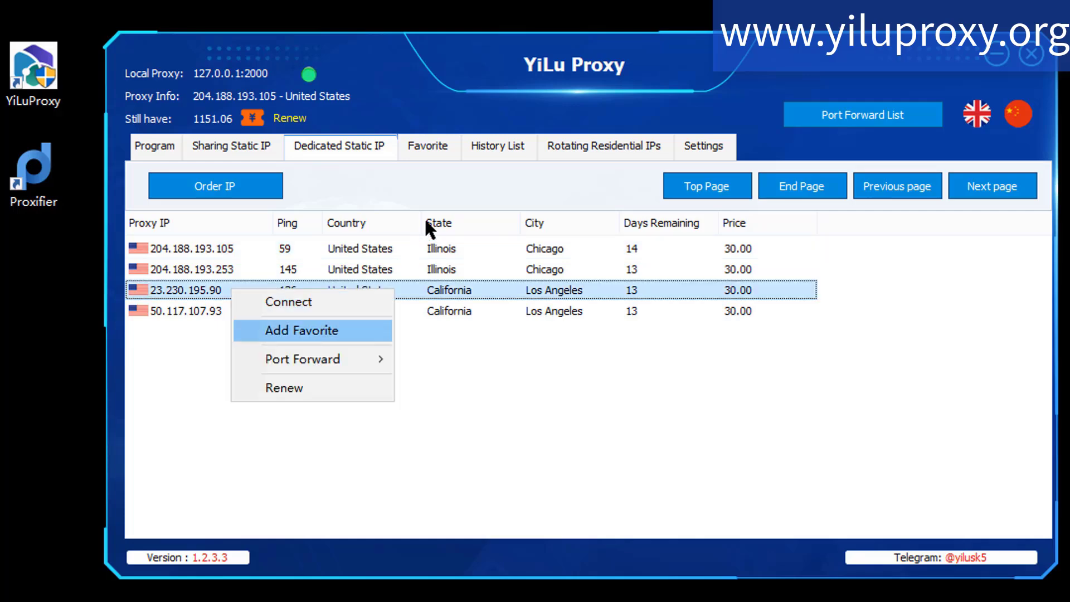
pyautogui.moveTo(302, 360)
pyautogui.click(451, 358)
pyautogui.click(222, 311)
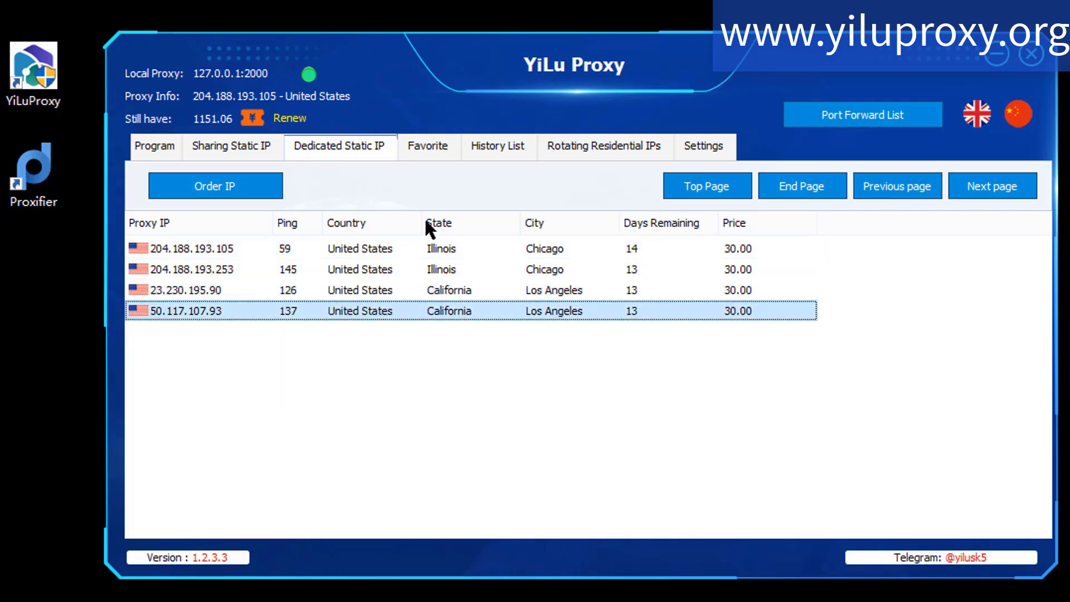
pyautogui.rightClick(288, 309)
pyautogui.moveTo(358, 380)
pyautogui.click(506, 401)
pyautogui.click(505, 401)
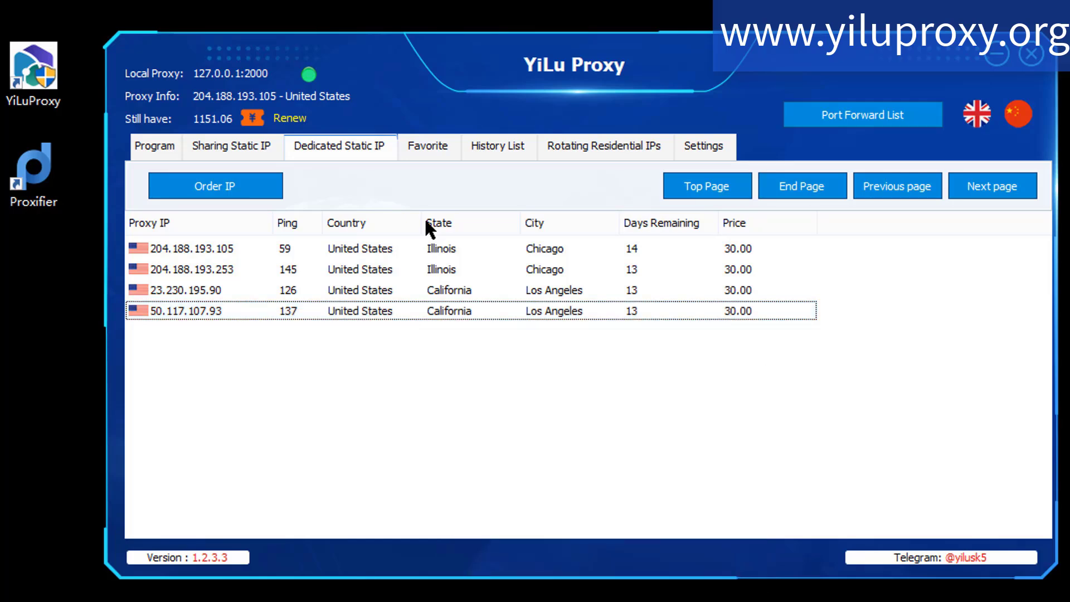
pyautogui.click(863, 115)
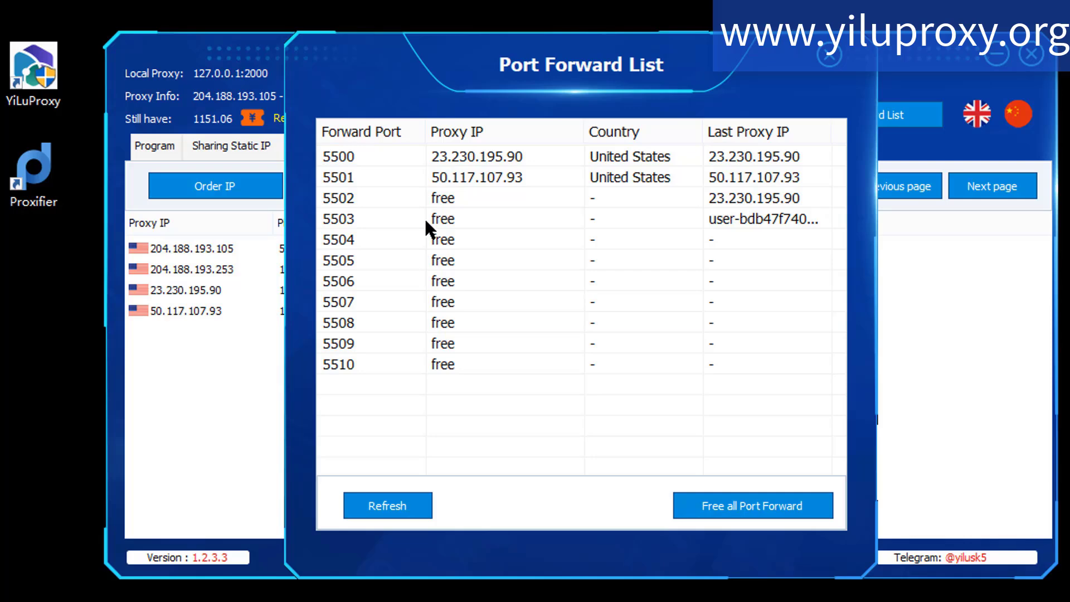
pyautogui.click(829, 54)
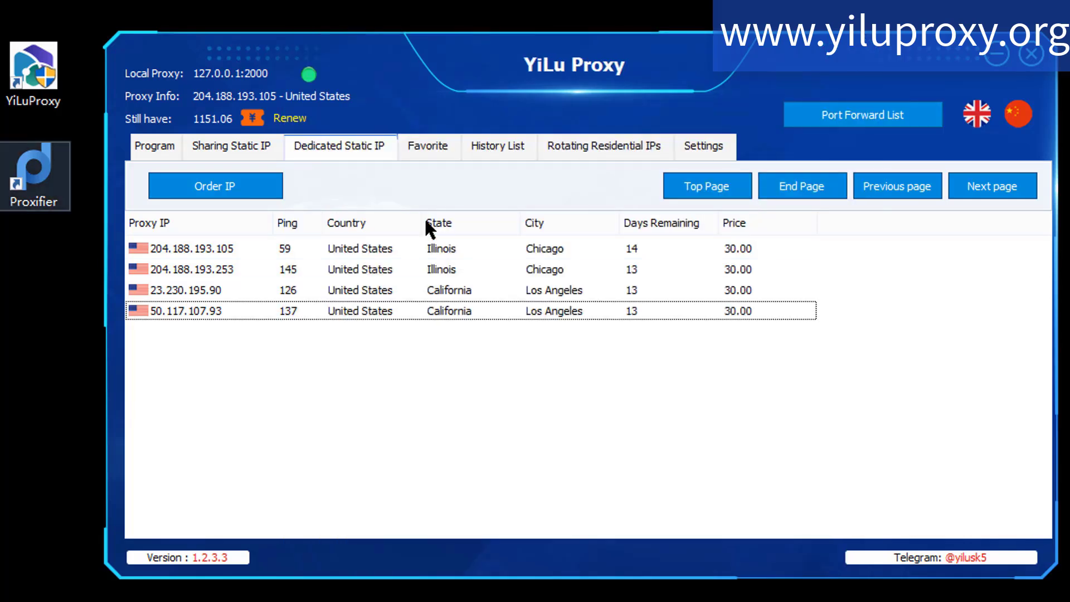
# - Switch to Proxifier and define a new proxy server at 127.0.0.1, port 2000, using SOCKS Version 5
pyautogui.doubleClick(32, 196)
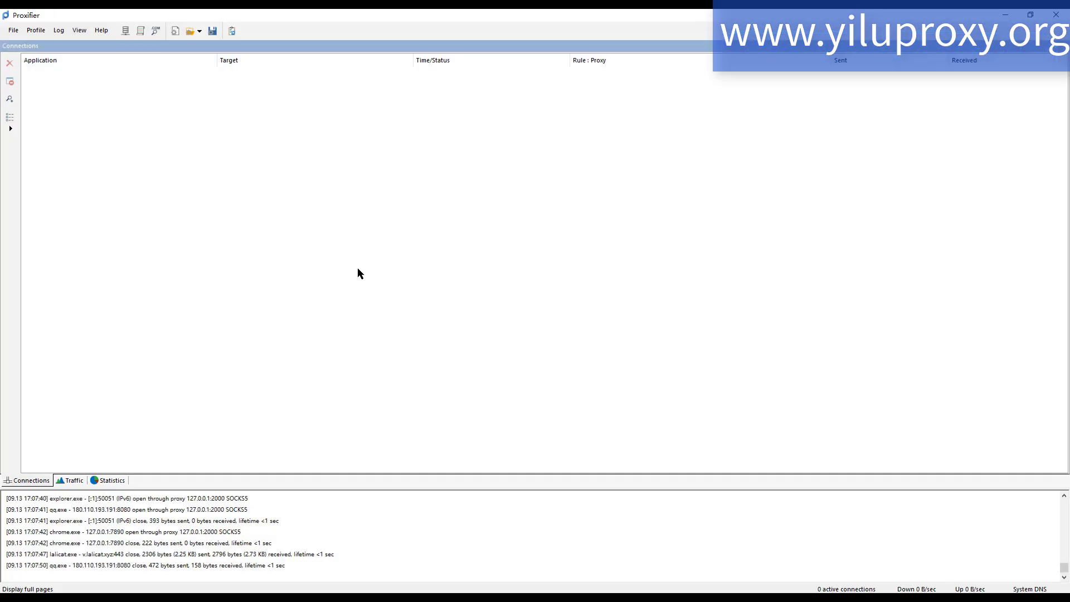
pyautogui.click(36, 29)
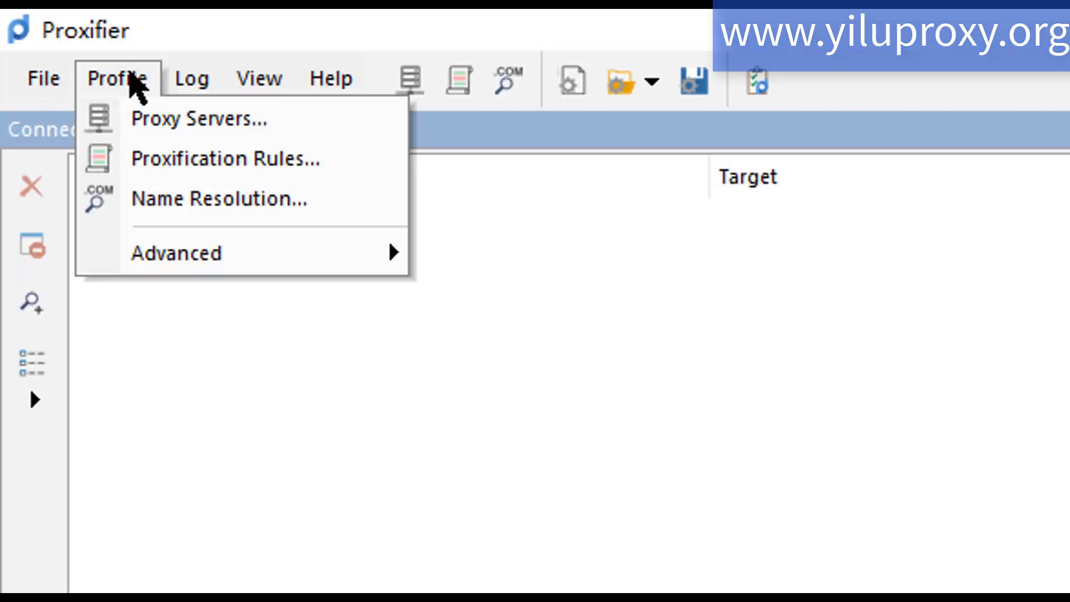
pyautogui.moveTo(136, 78)
pyautogui.click(170, 117)
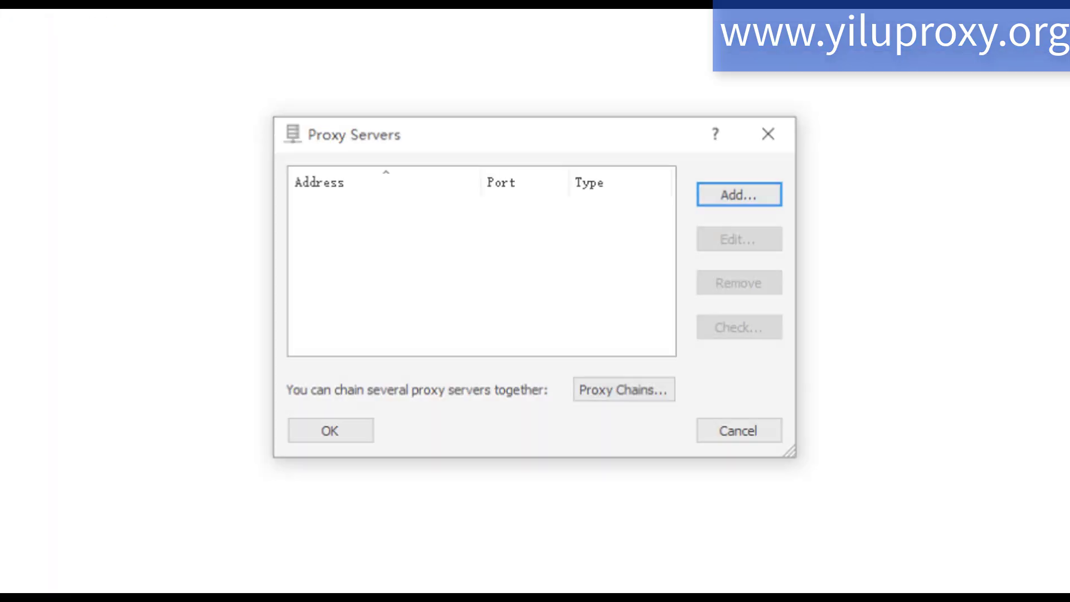
pyautogui.click(728, 194)
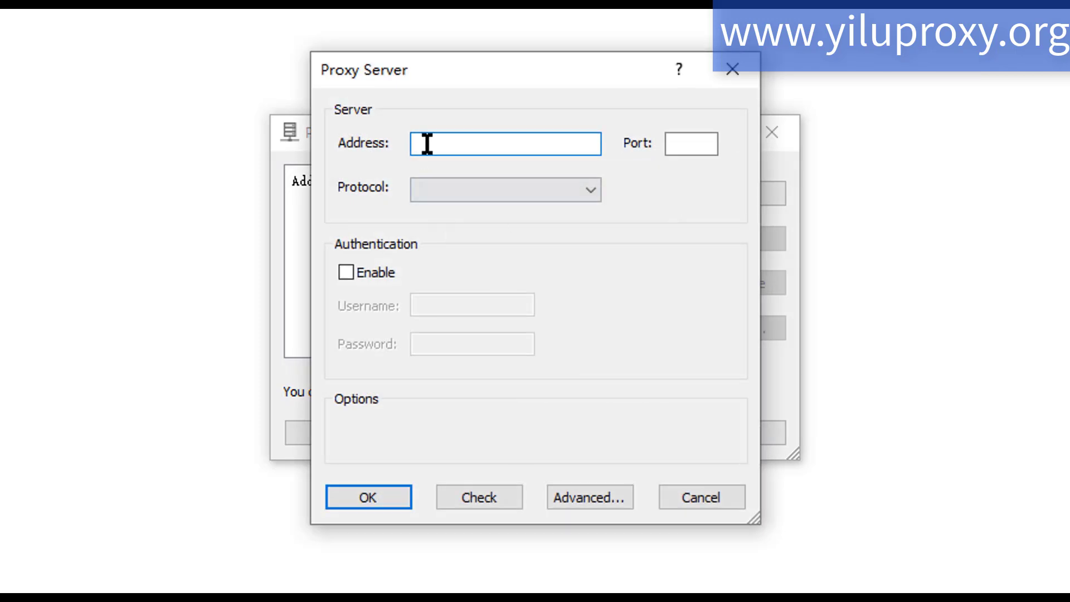
pyautogui.write('127.0.0.1')
pyautogui.click(687, 136)
pyautogui.write('2000')
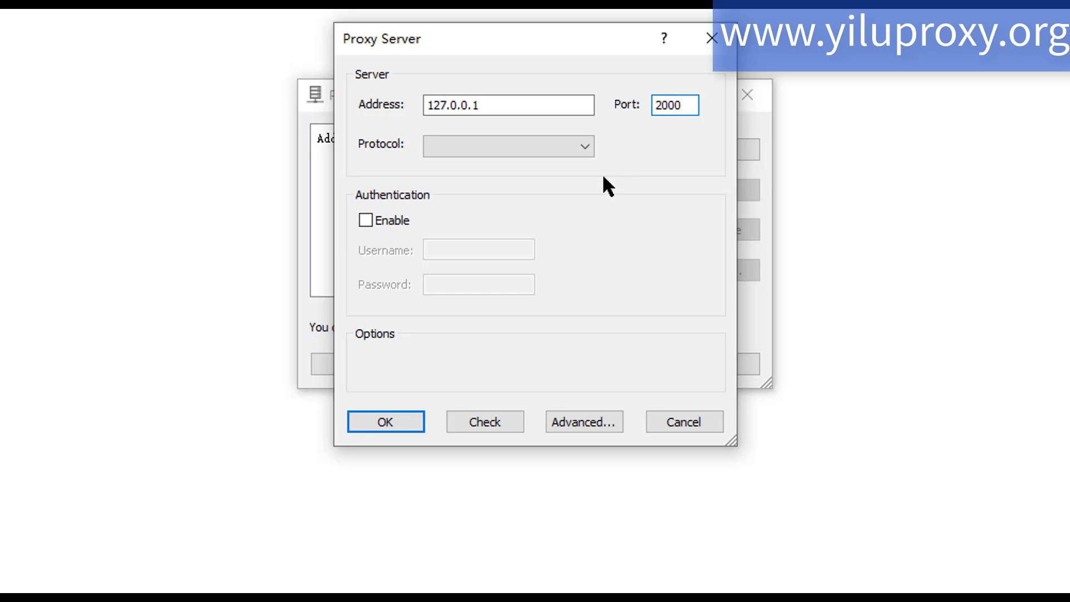
pyautogui.click(485, 147)
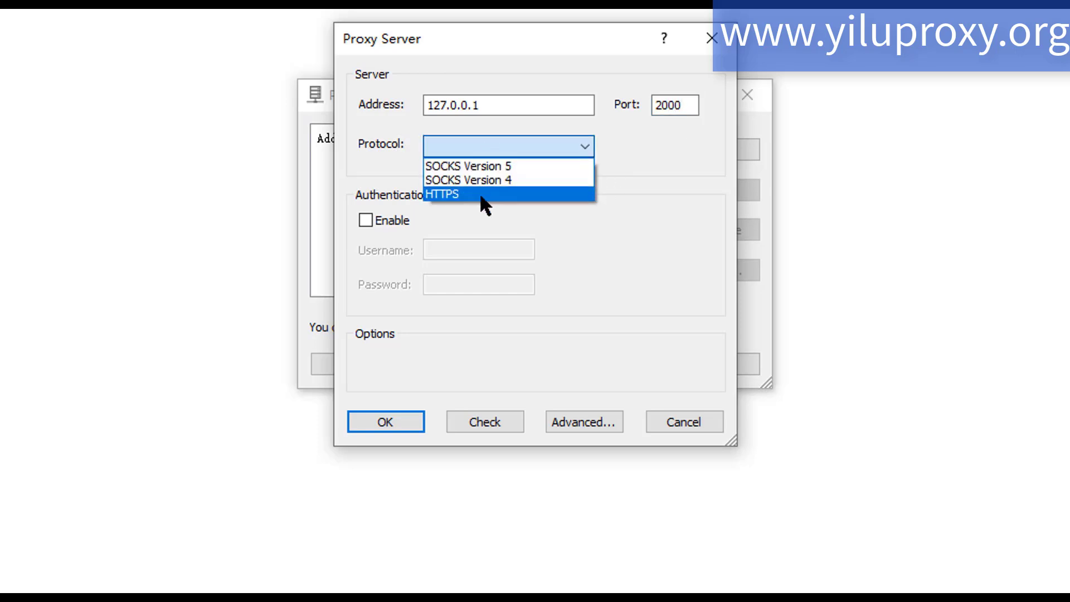
pyautogui.click(488, 166)
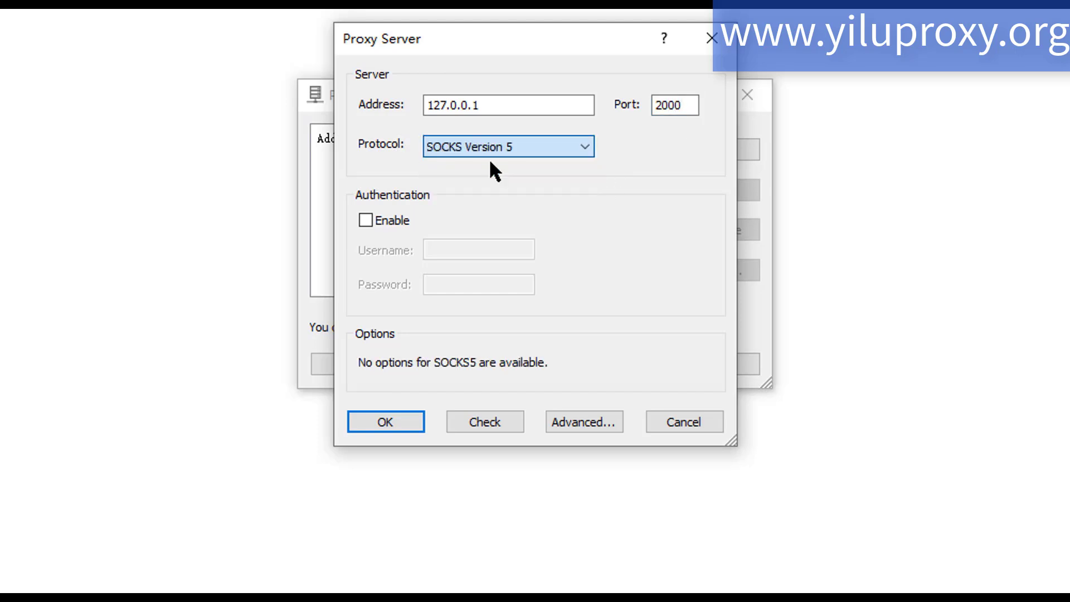
# - Check the port 2000 proxy server and save it without making it the default proxy
pyautogui.click(505, 425)
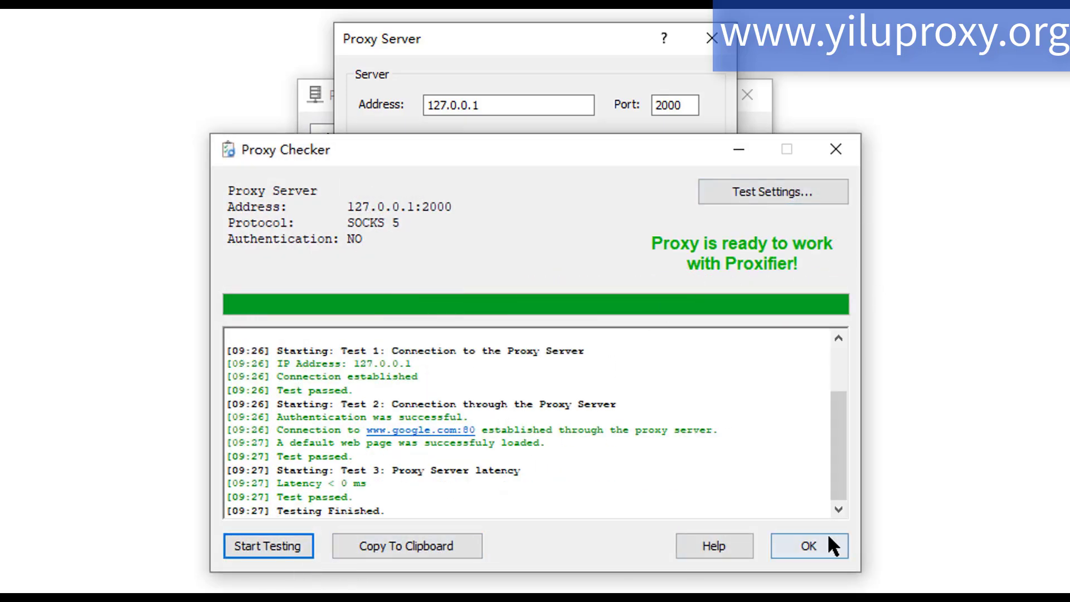
pyautogui.click(808, 548)
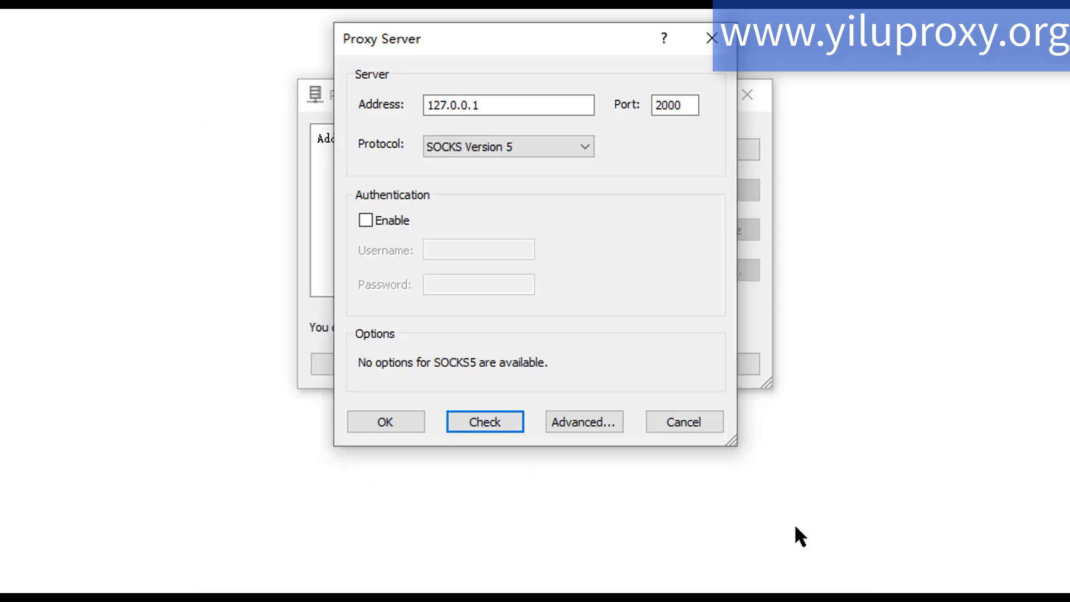
pyautogui.click(377, 418)
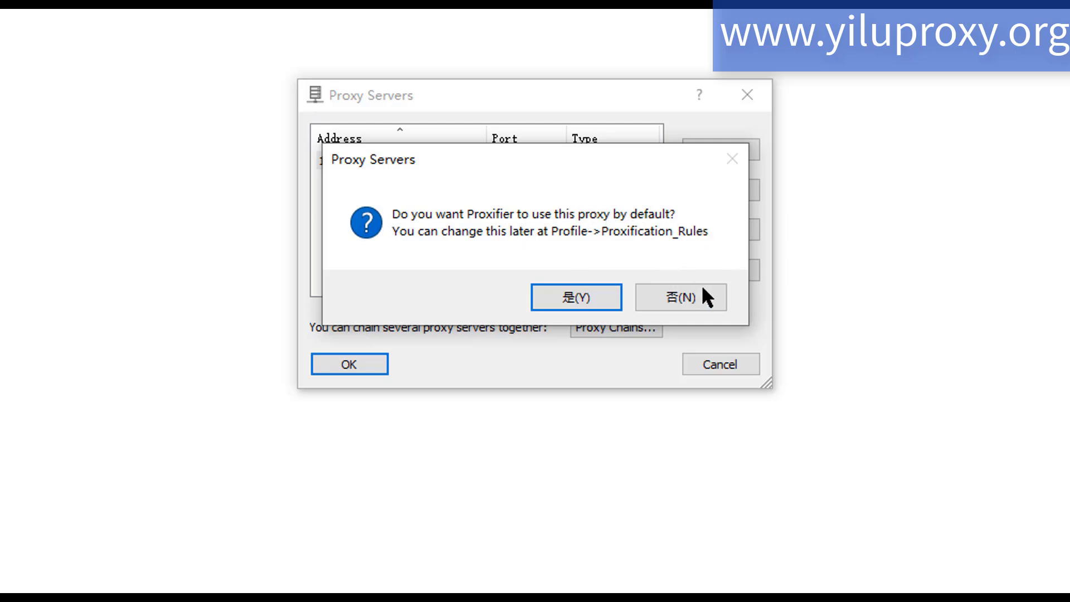
pyautogui.click(686, 295)
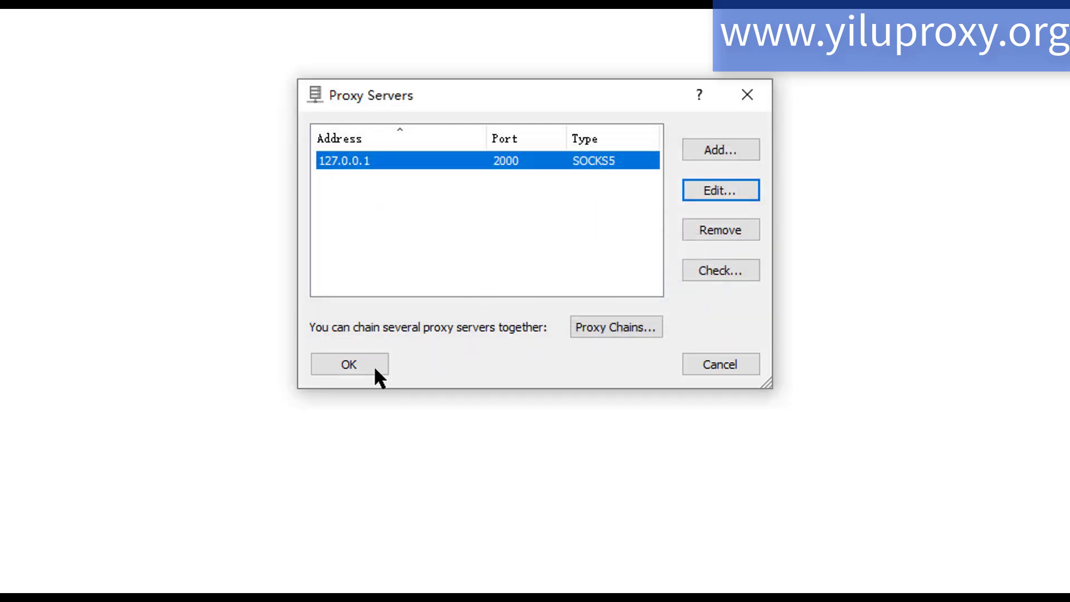
# - Add and check a SOCKS Version 5 proxy server at 127.0.0.1, port 5500
pyautogui.click(731, 146)
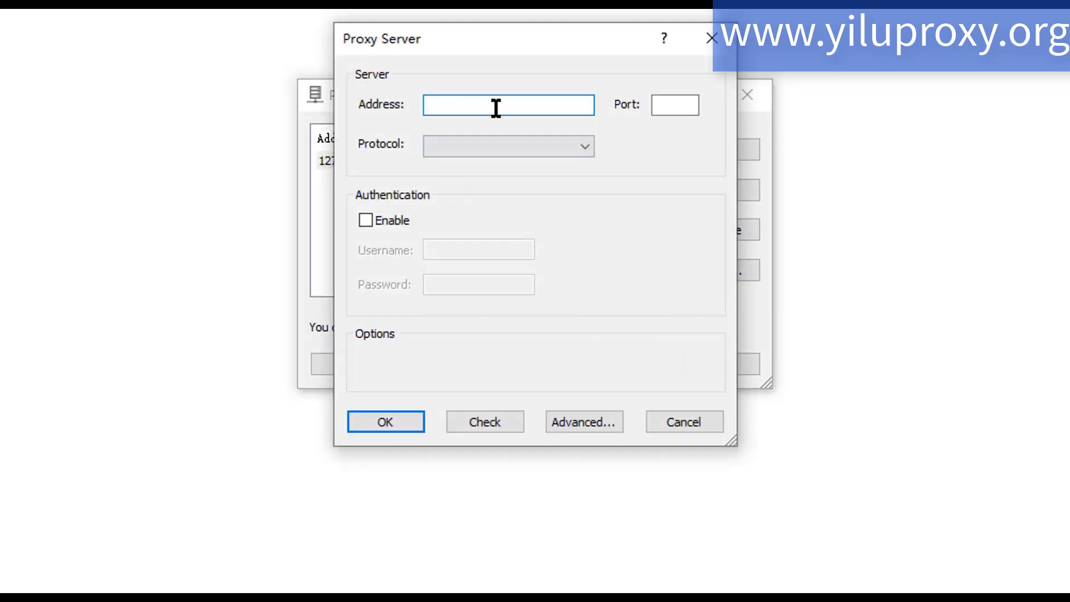
pyautogui.write('127.0.0.1')
pyautogui.click(690, 100)
pyautogui.write('5500')
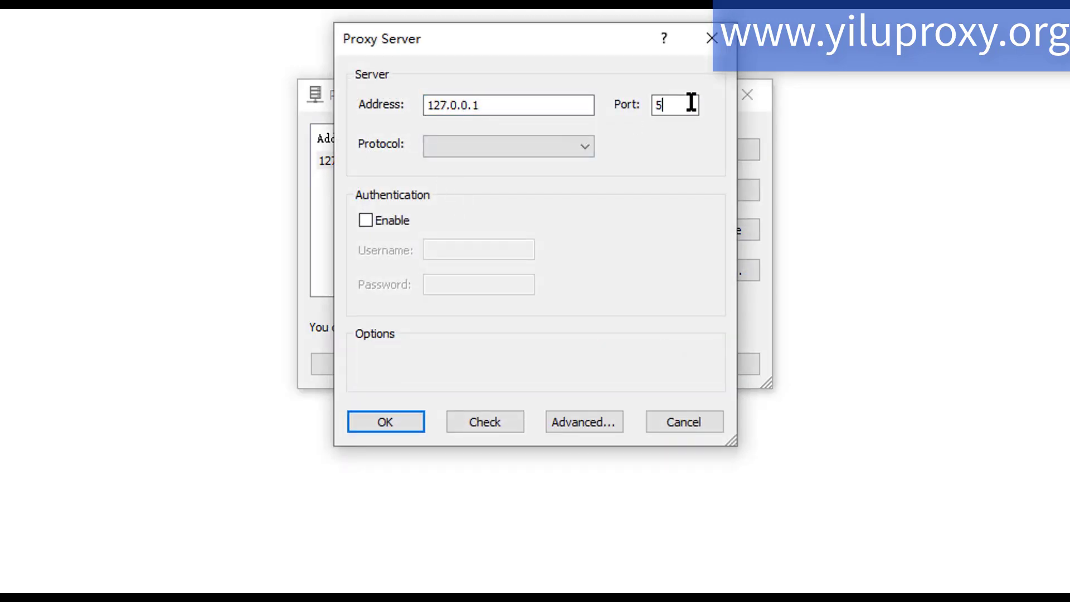
pyautogui.click(461, 146)
pyautogui.click(463, 183)
pyautogui.click(454, 415)
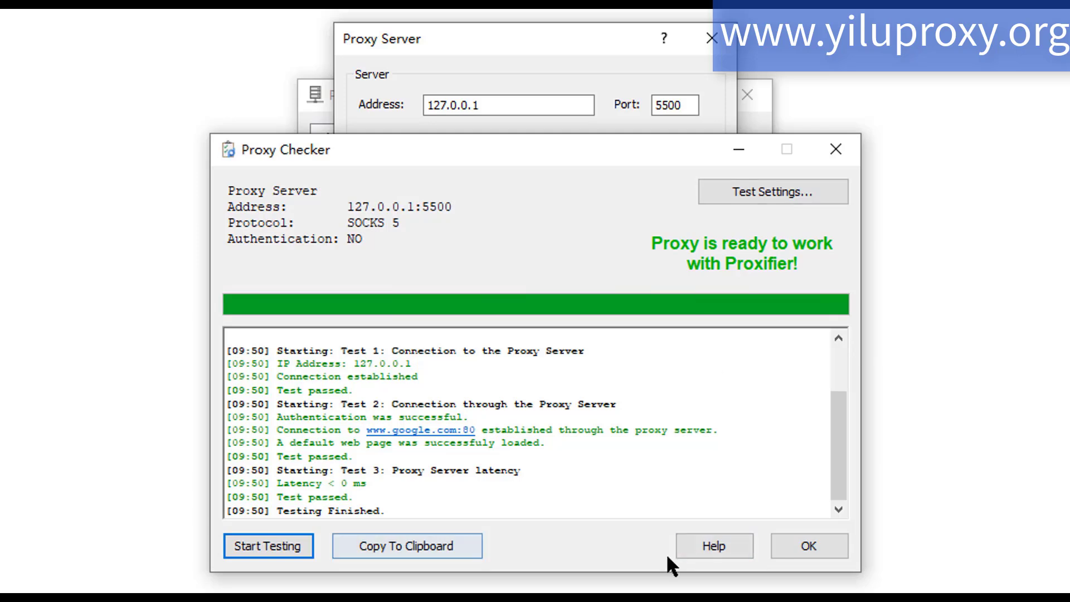
pyautogui.click(807, 544)
pyautogui.click(385, 422)
# - Add and check a SOCKS Version 5 proxy server at 127.0.0.1, port 5501, and save the server list without editing the rules
pyautogui.click(721, 149)
pyautogui.write('127.0.0.1')
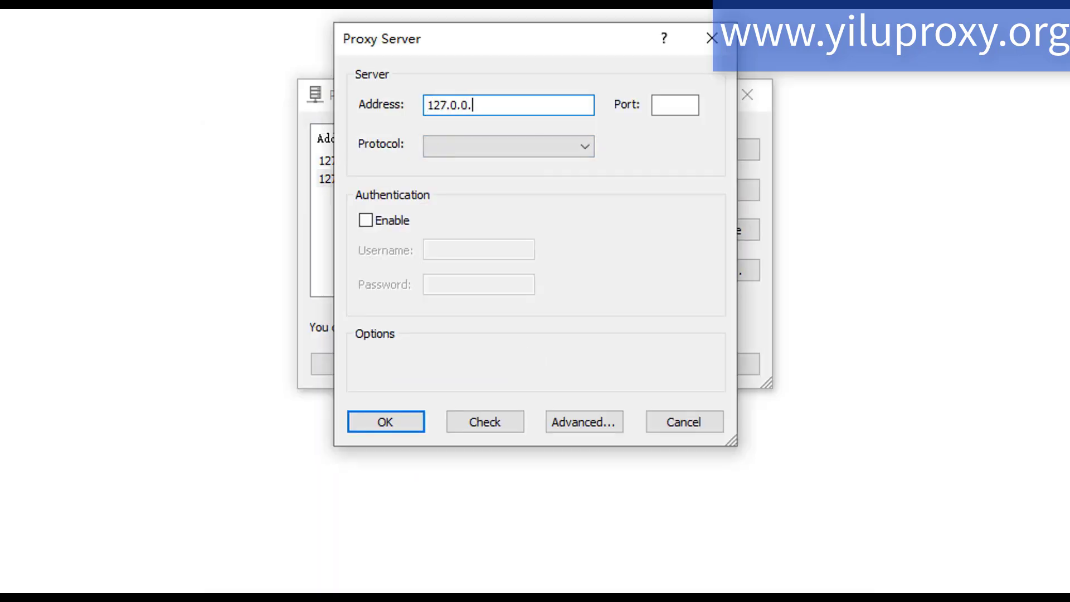
pyautogui.click(658, 103)
pyautogui.write('5501')
pyautogui.click(469, 146)
pyautogui.click(468, 178)
pyautogui.click(491, 422)
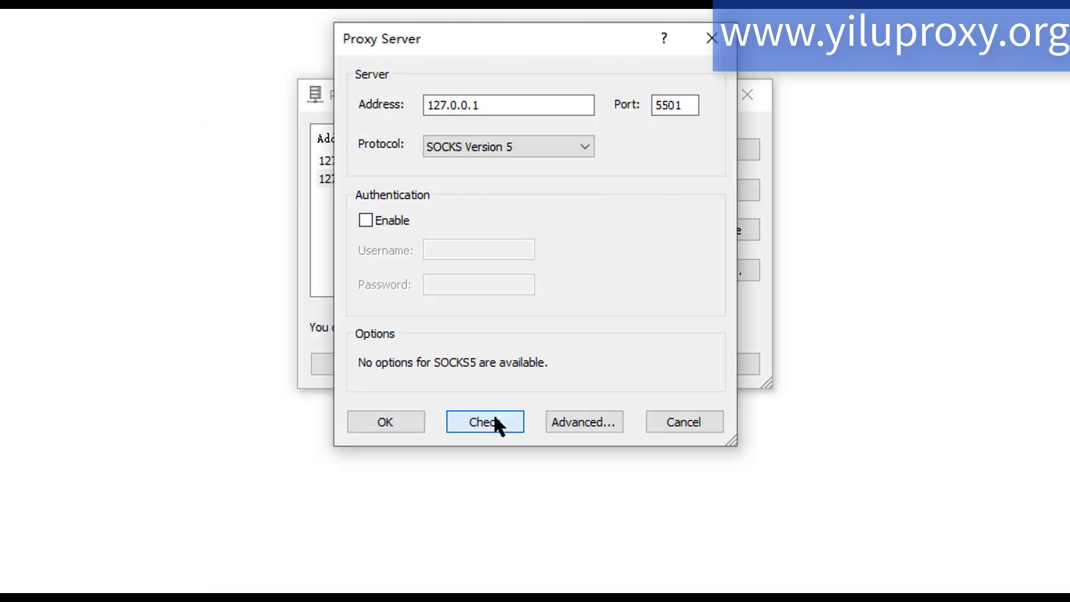
pyautogui.click(805, 543)
pyautogui.click(393, 422)
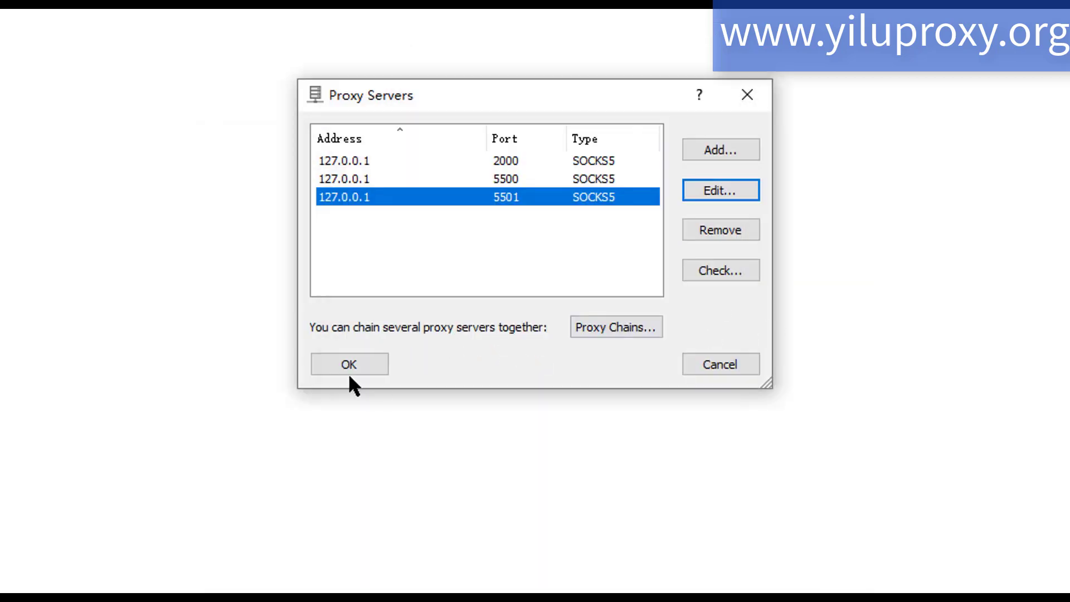
pyautogui.click(373, 363)
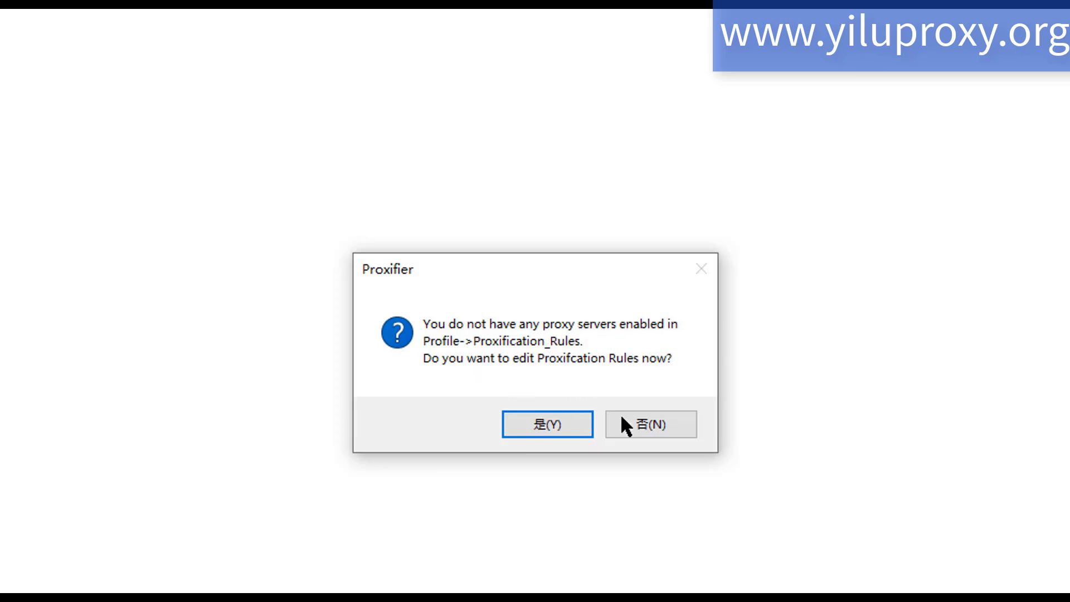
pyautogui.click(649, 419)
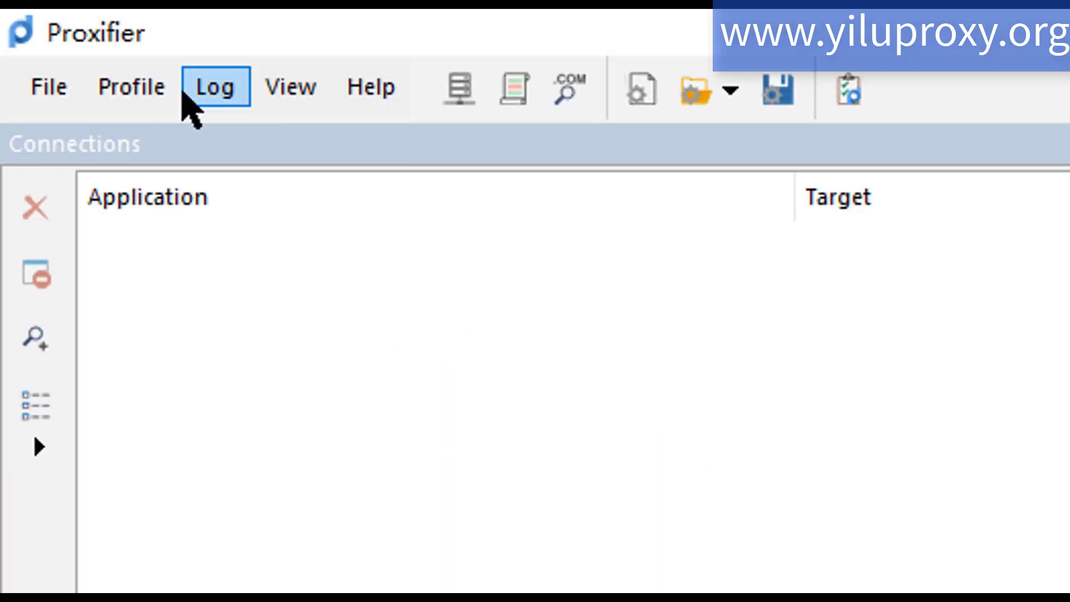
# - In the proxification rules, route chrome.exe through Proxy SOCKS5 127.0.0.1:2000 and firefox.exe through Proxy SOCKS5 127.0.0.1:5501
pyautogui.click(37, 30)
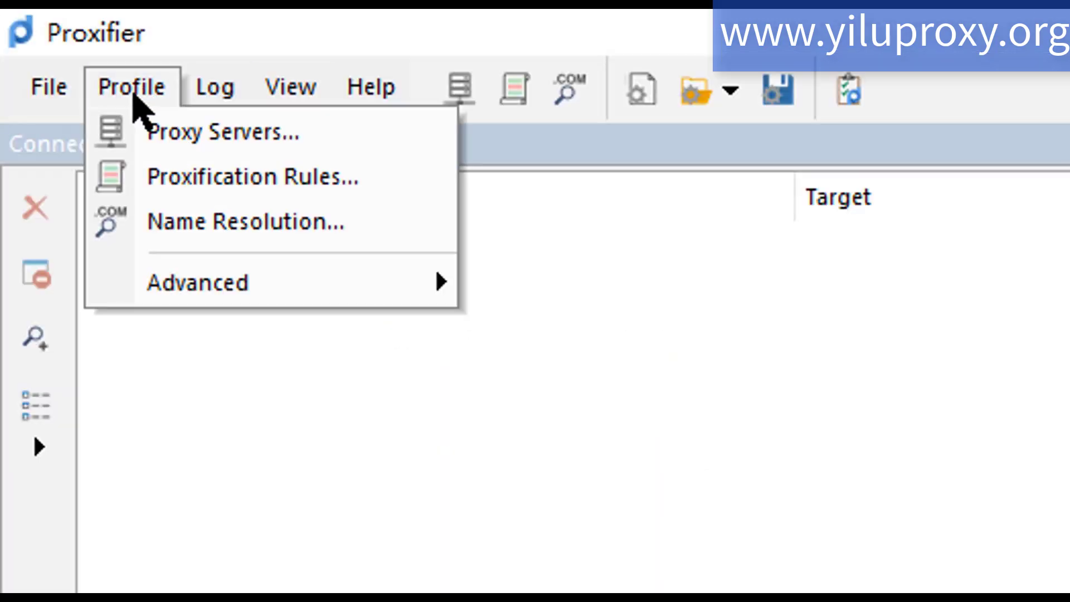
pyautogui.click(184, 151)
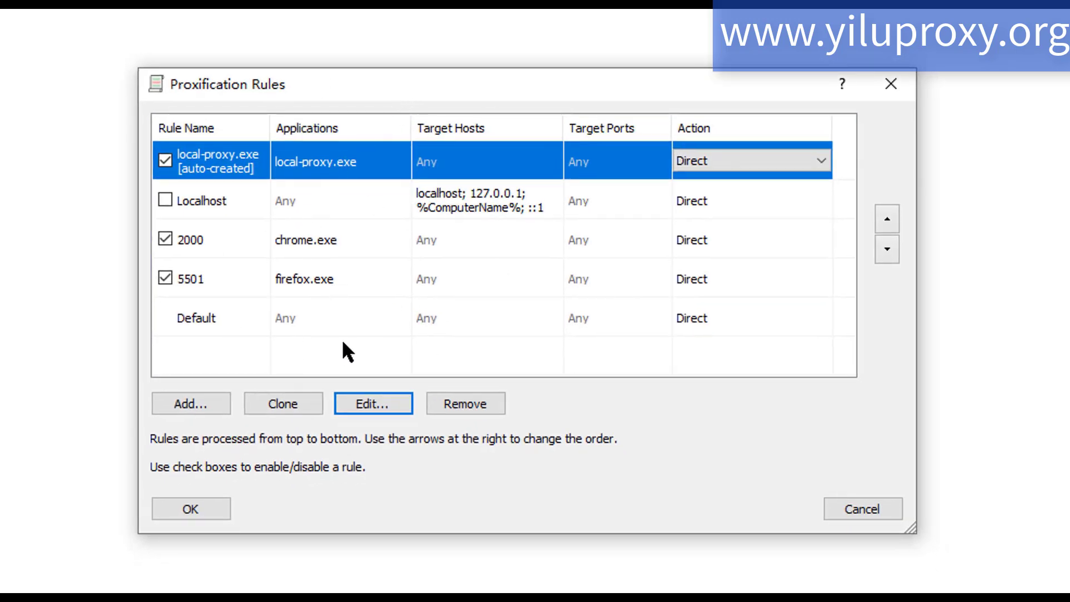
pyautogui.click(228, 167)
pyautogui.click(619, 217)
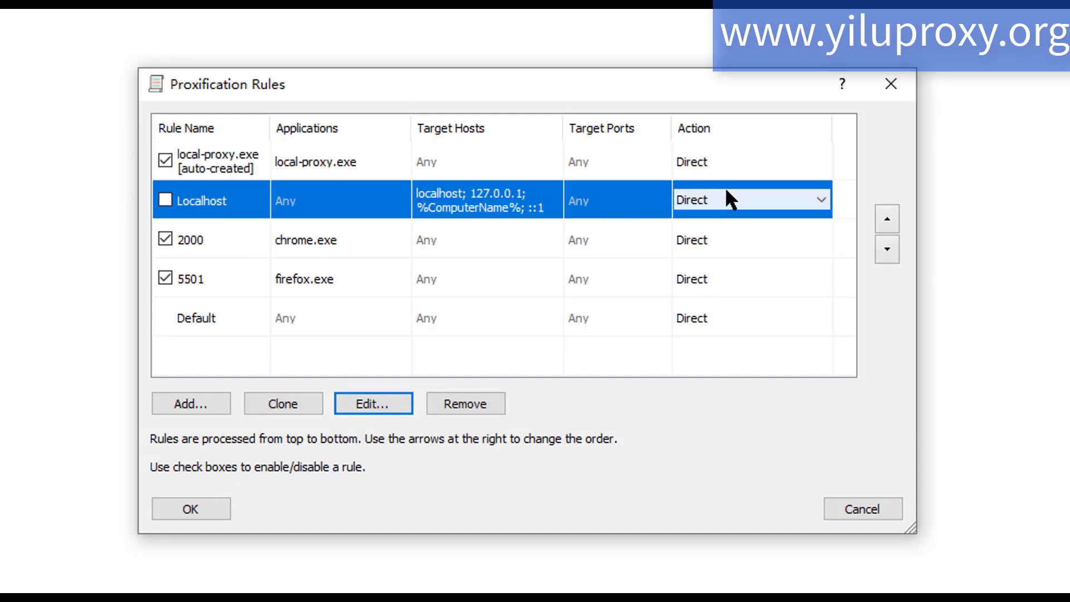
pyautogui.click(764, 241)
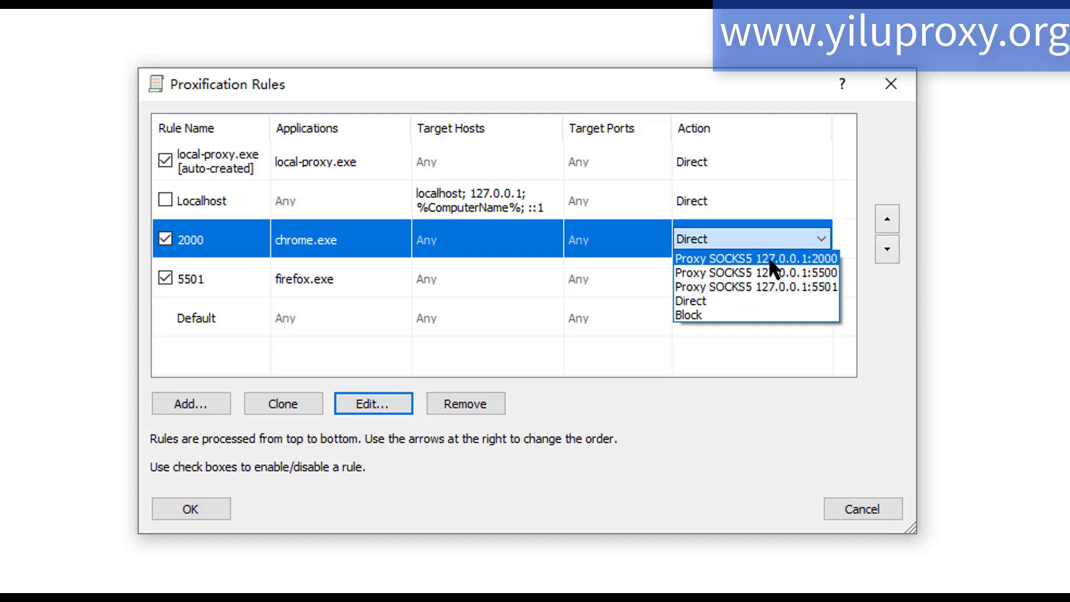
pyautogui.click(767, 256)
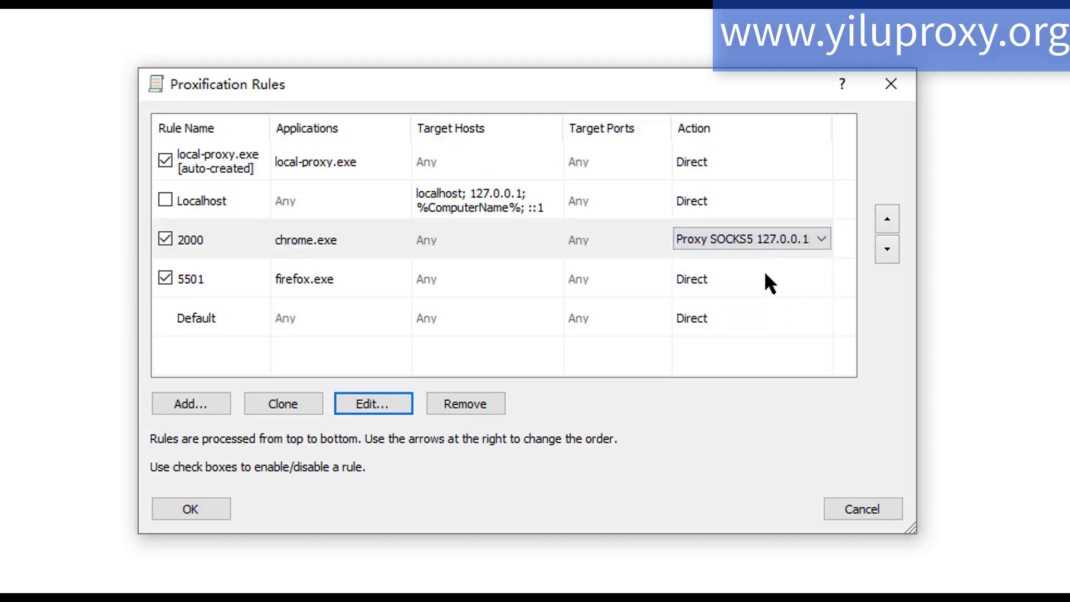
pyautogui.click(764, 272)
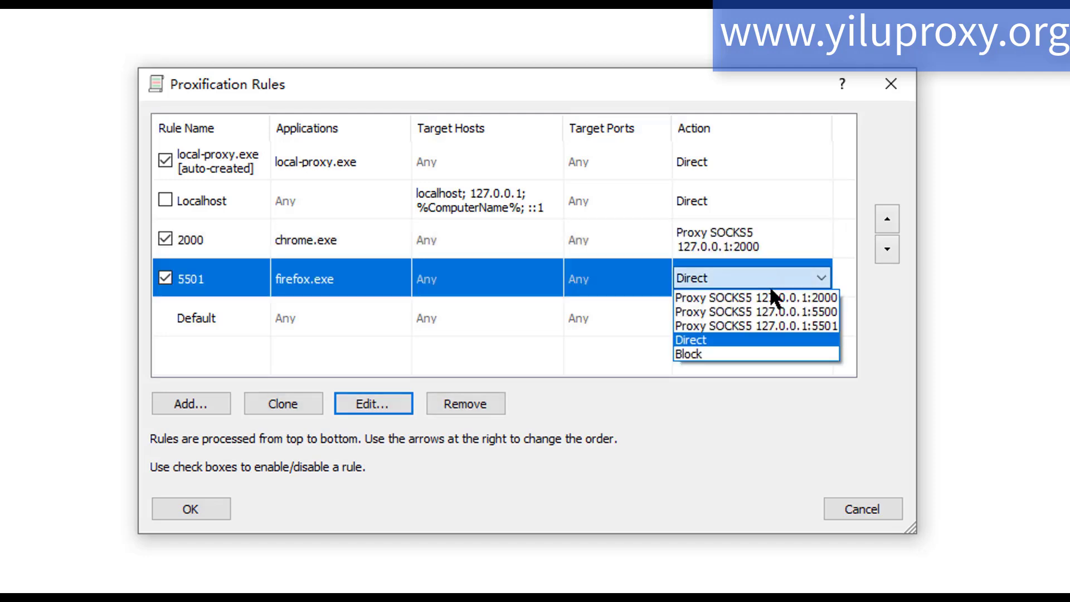
pyautogui.click(764, 324)
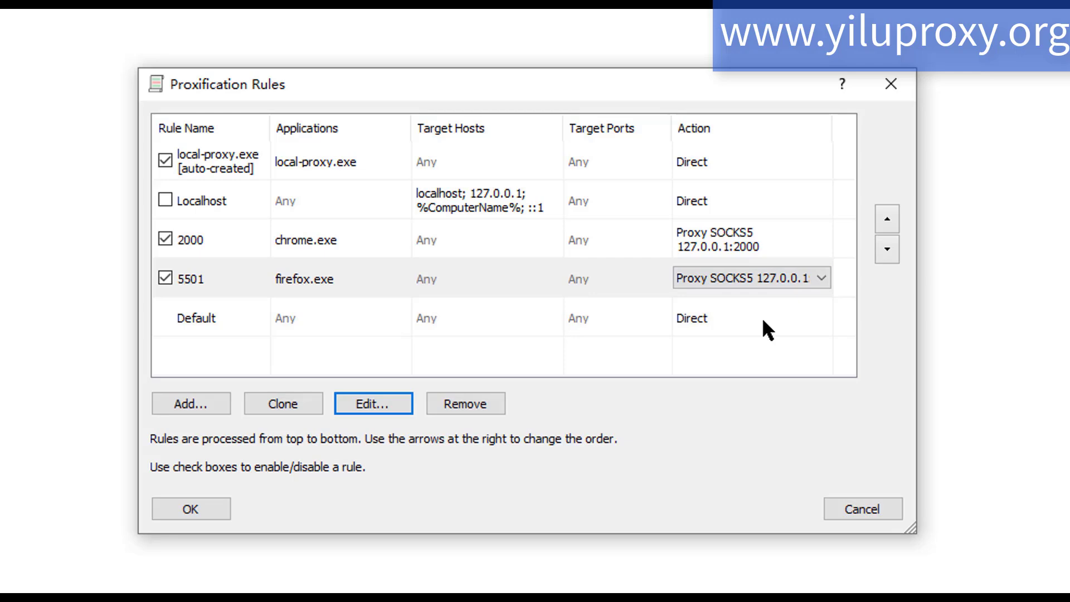
# - Add a proxification rule named 5000 that routes brave.exe through Proxy SOCKS5 127.0.0.1:5500
pyautogui.click(191, 404)
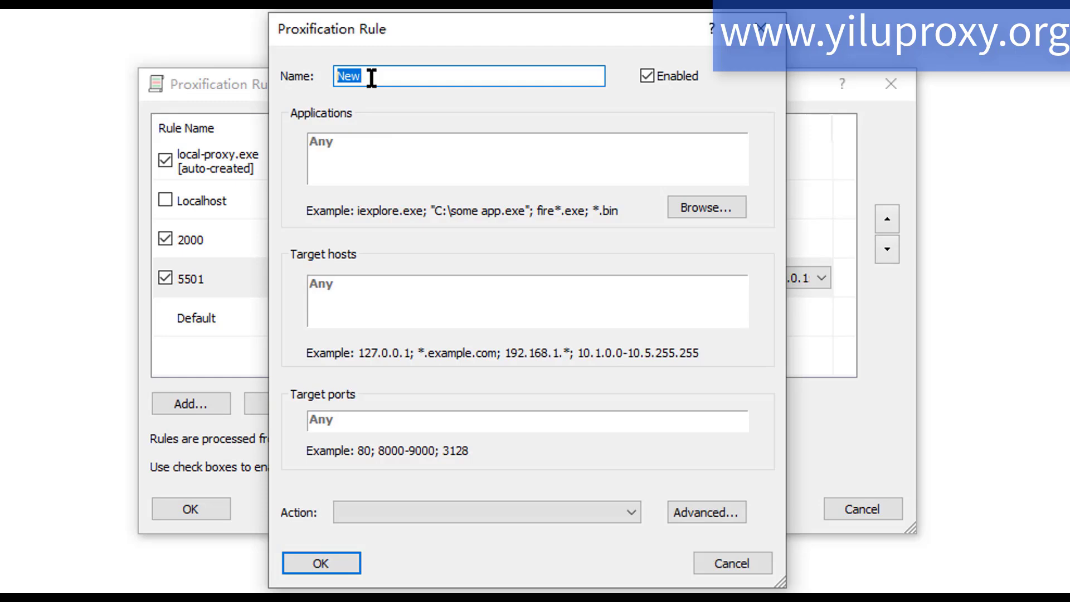
pyautogui.write('5000')
pyautogui.click(696, 206)
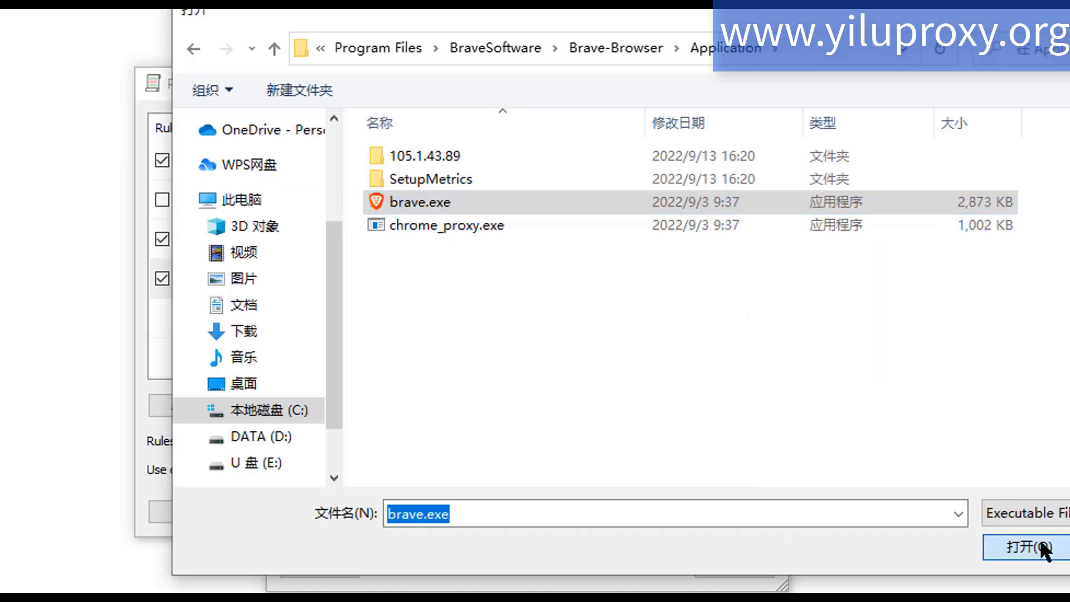
pyautogui.click(1042, 547)
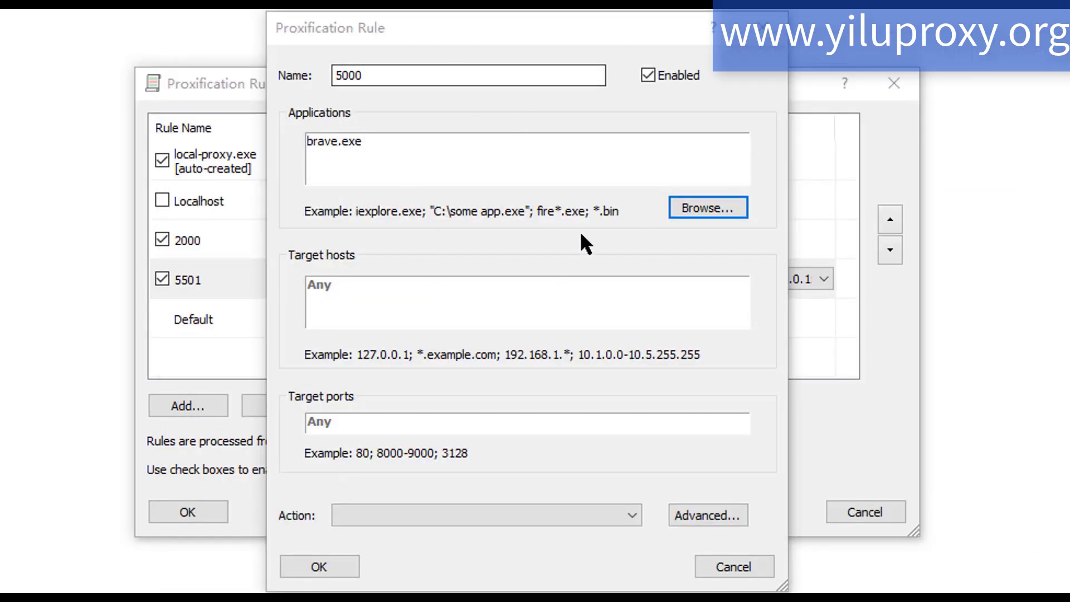
pyautogui.click(395, 514)
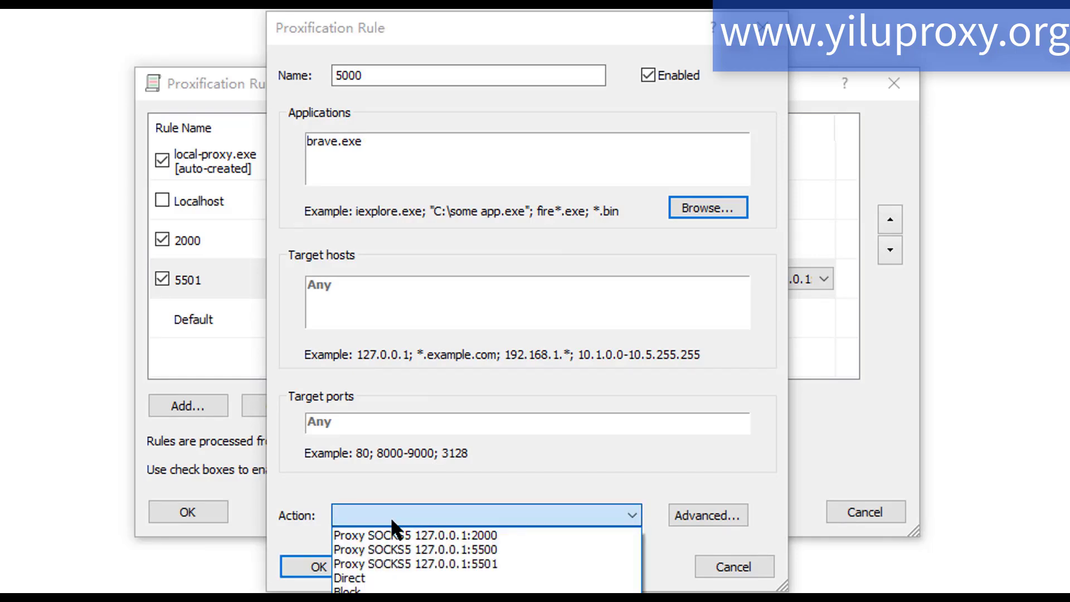
pyautogui.click(400, 550)
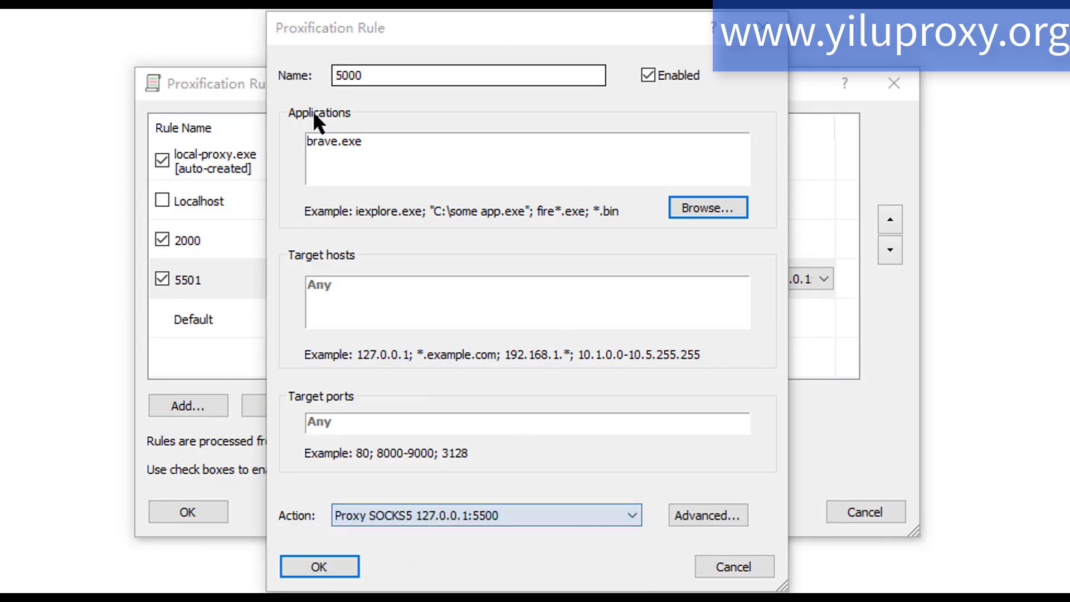
pyautogui.click(316, 563)
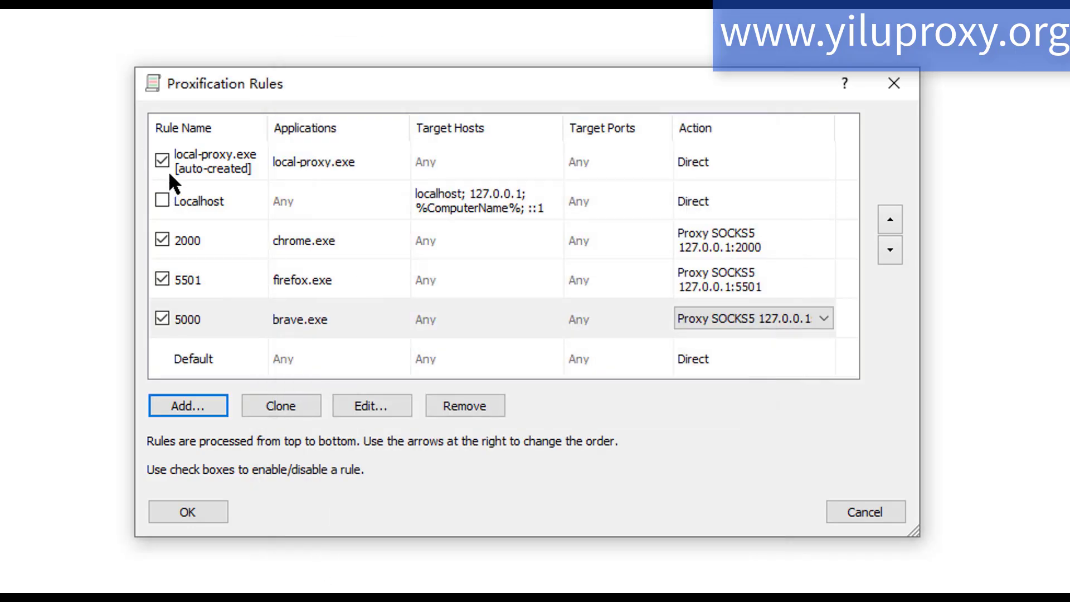
# - Disable the auto-created local-proxy.exe rule, select Proxy SOCKS5 127.0.0.1:5500 for the brave.exe rule, and save the rules
pyautogui.click(161, 159)
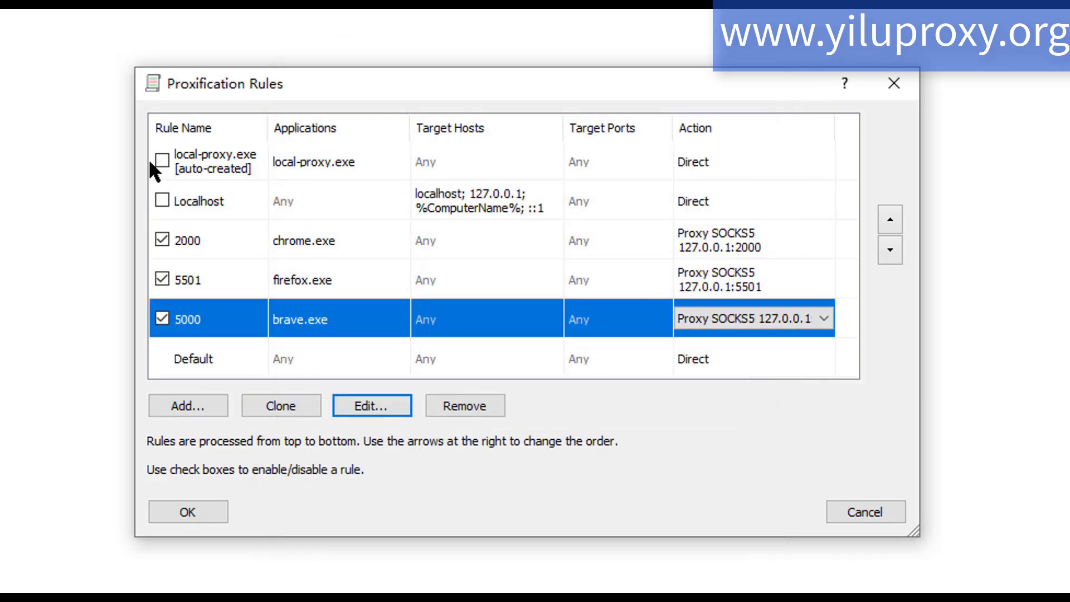
pyautogui.click(752, 319)
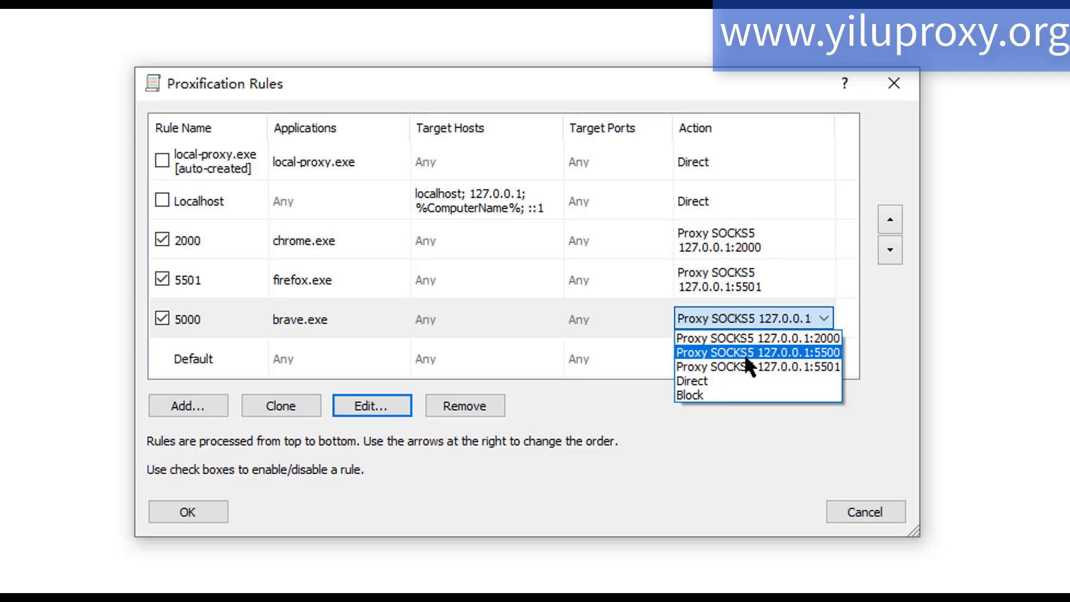
pyautogui.click(744, 352)
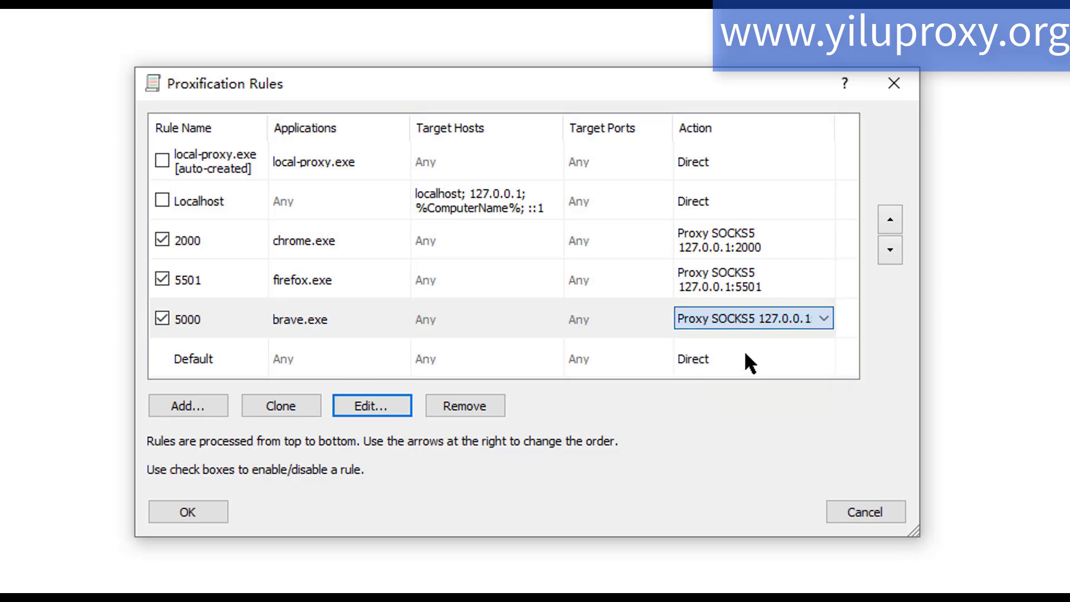
pyautogui.click(182, 504)
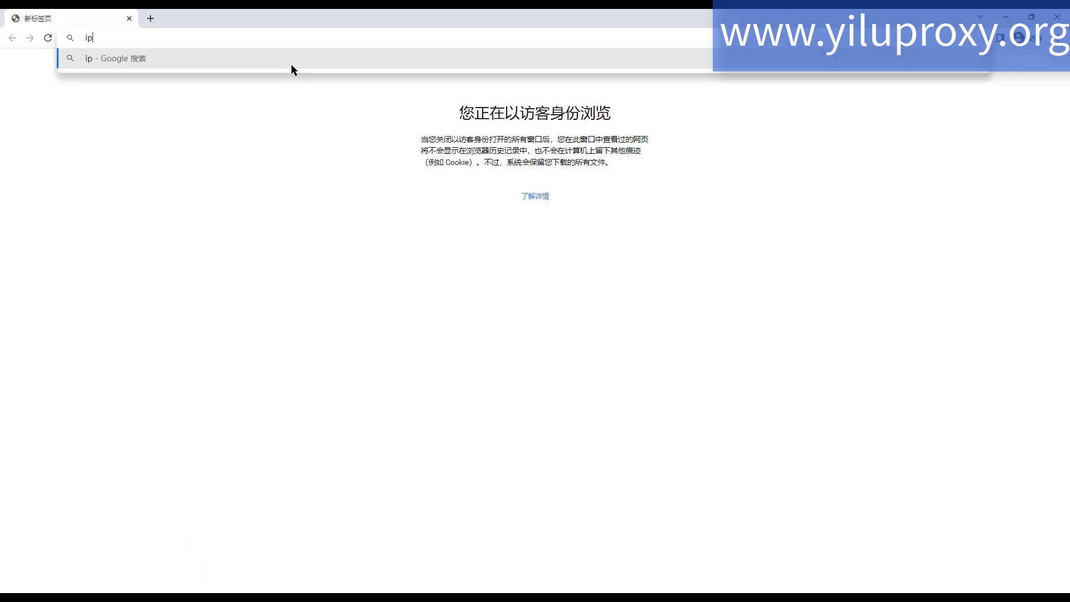
# - Load ipinfo.io in Chrome and show the YiLu Proxy main window beside it to compare the proxy IP
pyautogui.write('ipinfo.io')
pyautogui.press('Return')
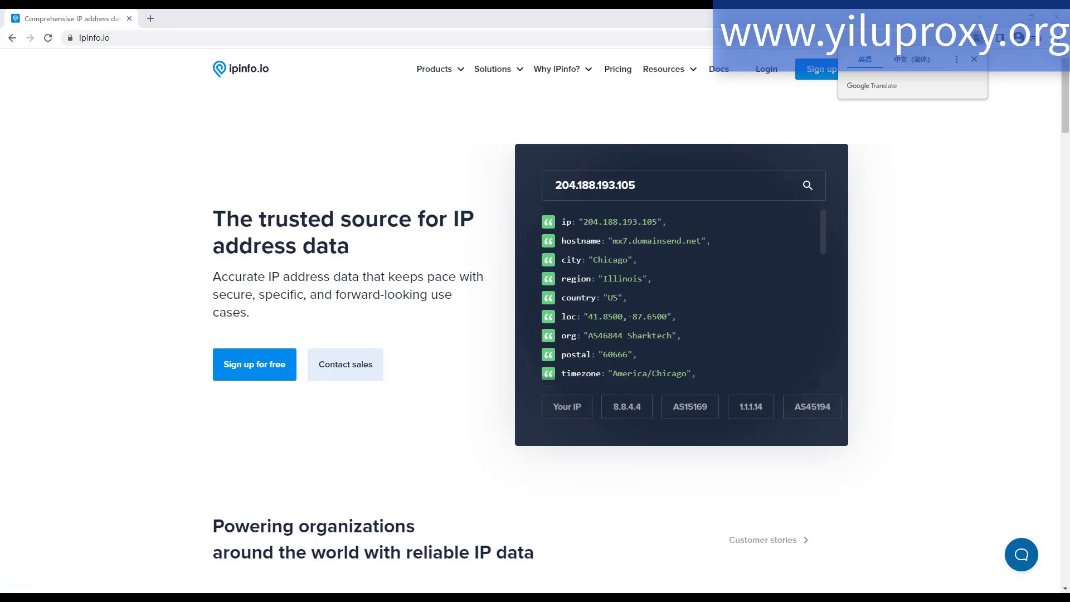
pyautogui.rightClick(812, 599)
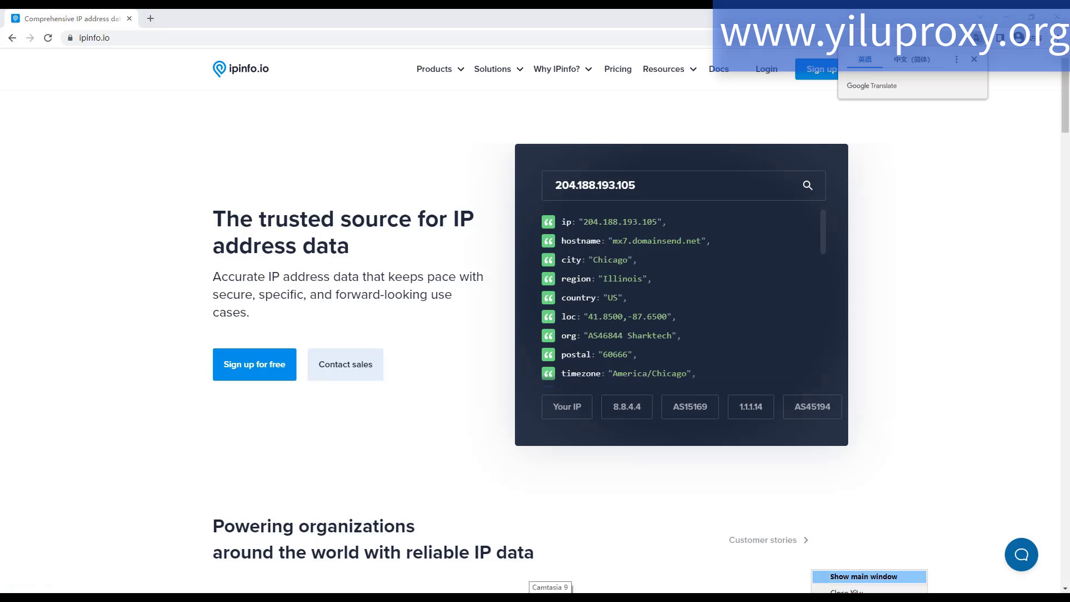
pyautogui.click(841, 576)
pyautogui.moveTo(663, 195); pyautogui.dragTo(800, 251)
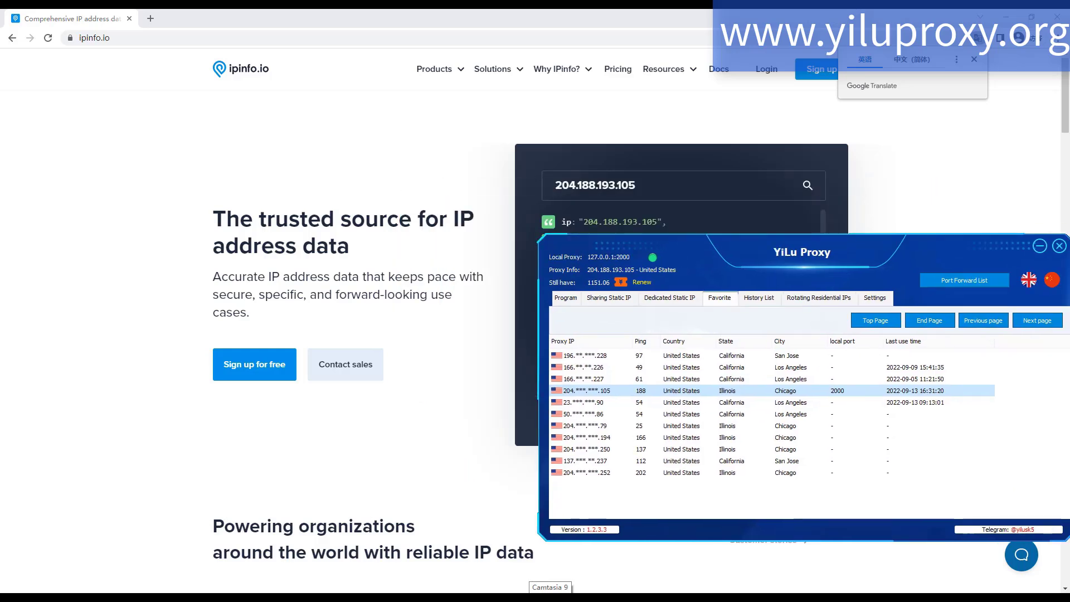
# - In Proxifier's proxification rules, switch the chrome.exe rule to Proxy SOCKS5 127.0.0.1:5500 and save the rules
pyautogui.click(68, 163)
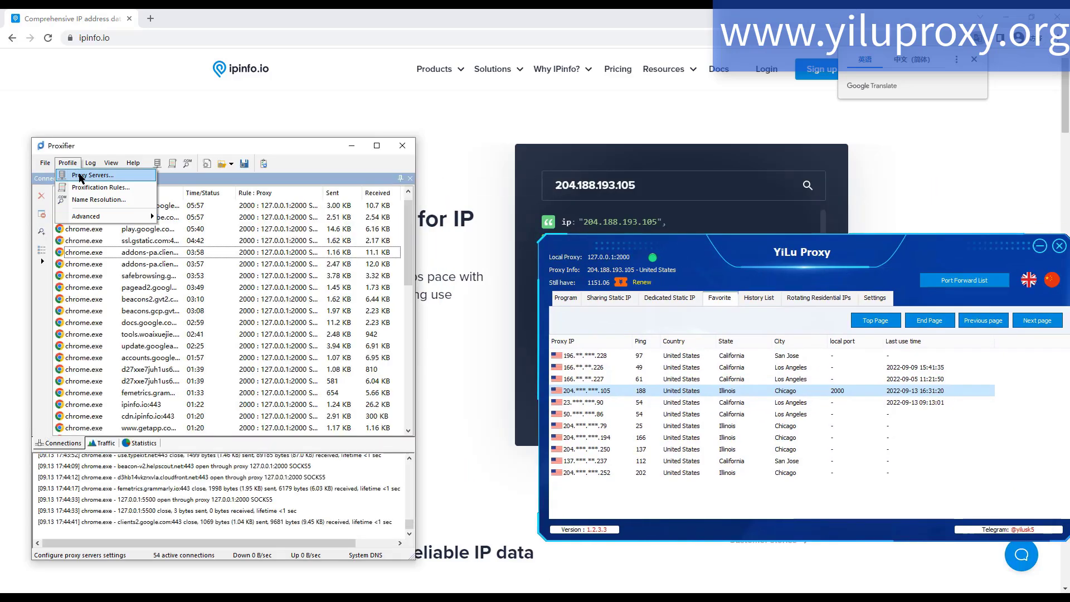
pyautogui.click(101, 187)
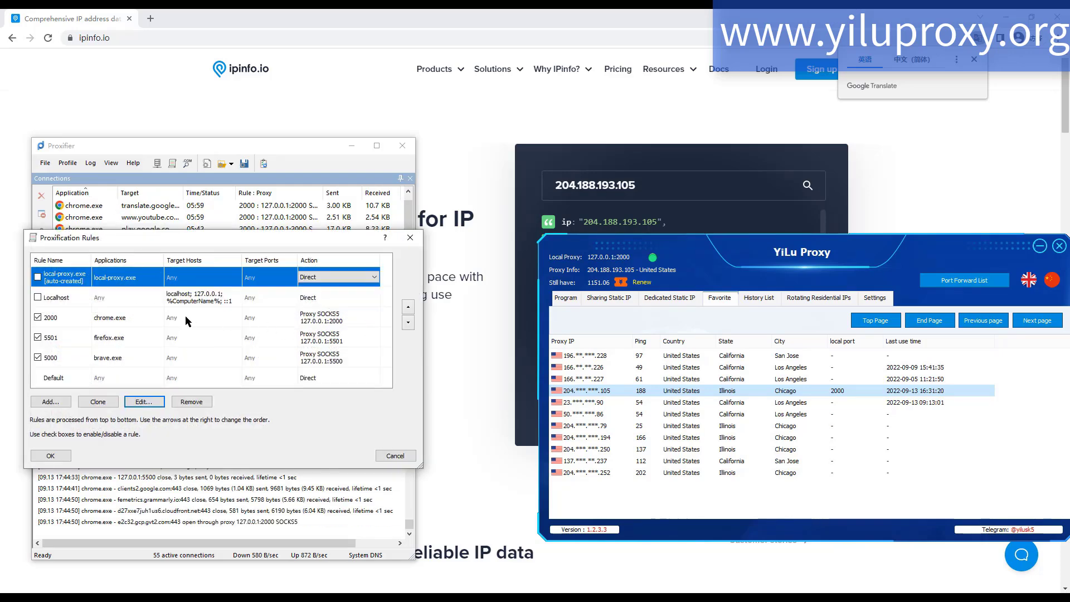
pyautogui.click(186, 317)
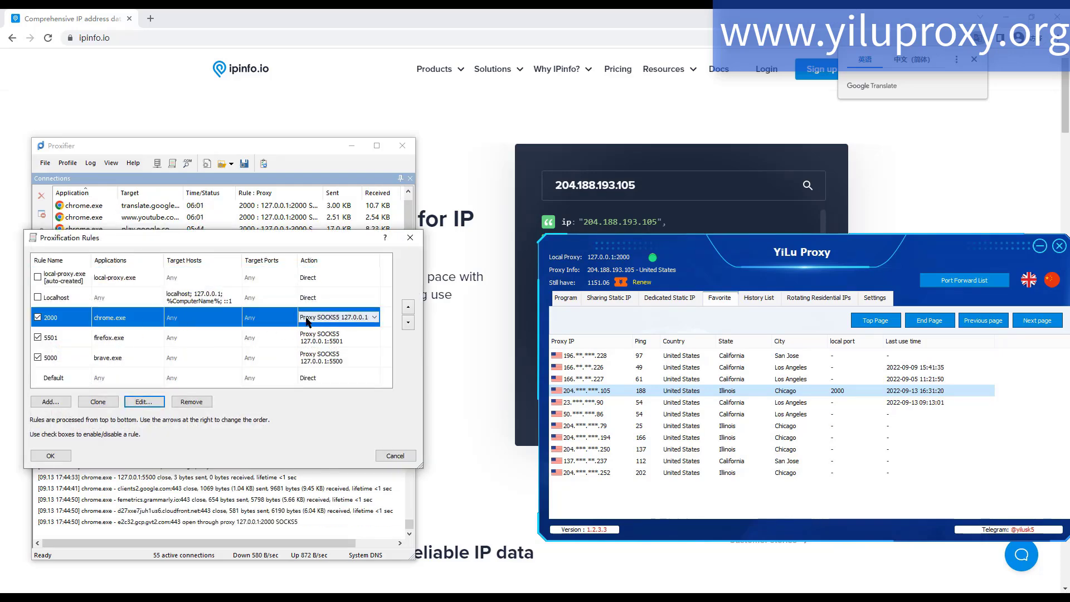
pyautogui.click(367, 319)
pyautogui.click(365, 320)
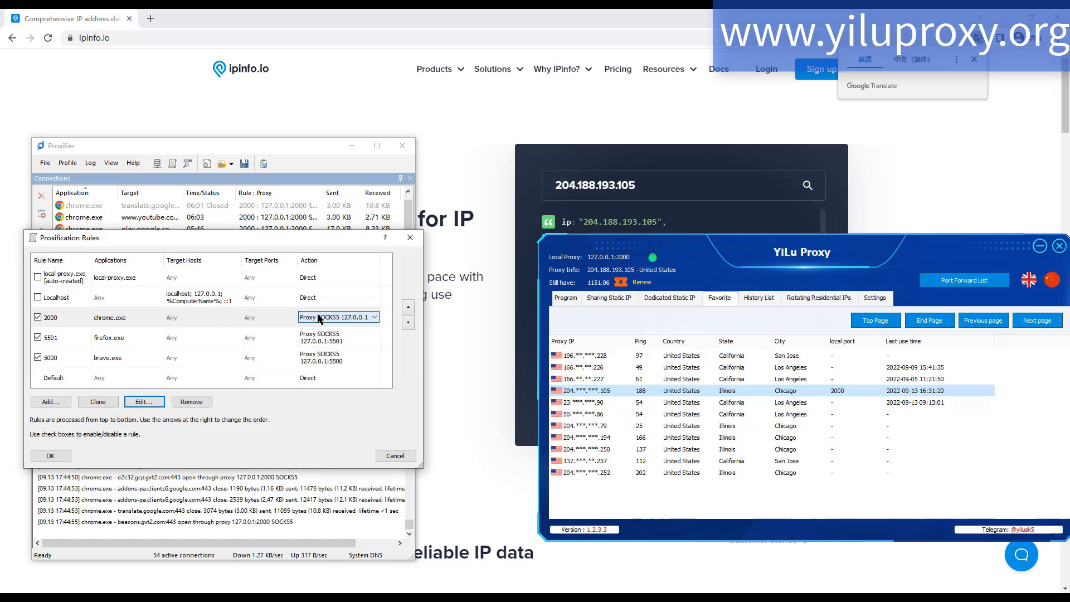
pyautogui.click(76, 317)
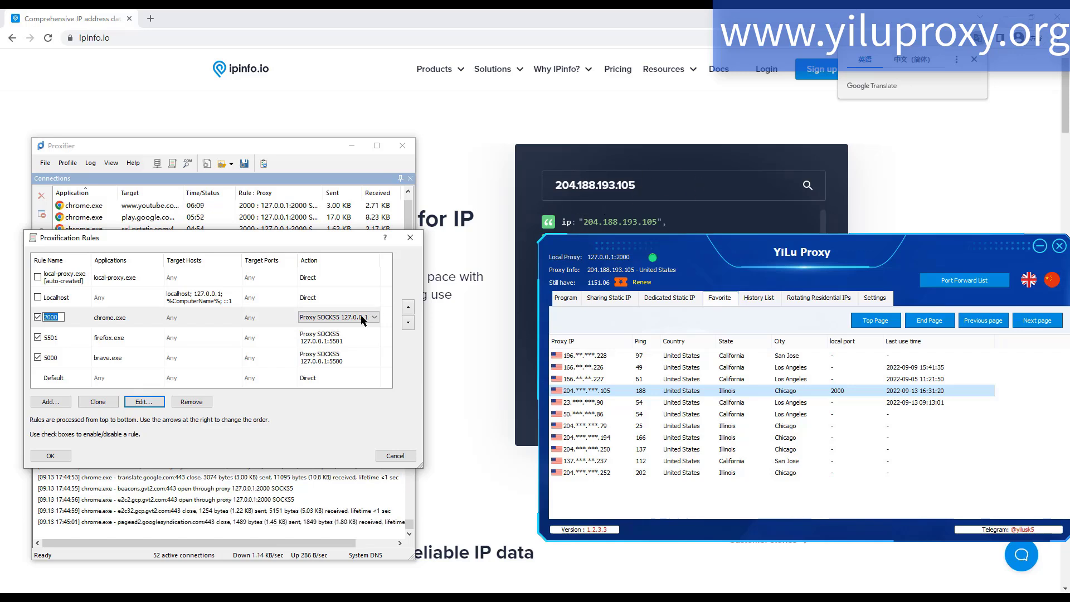
pyautogui.click(346, 317)
pyautogui.click(350, 332)
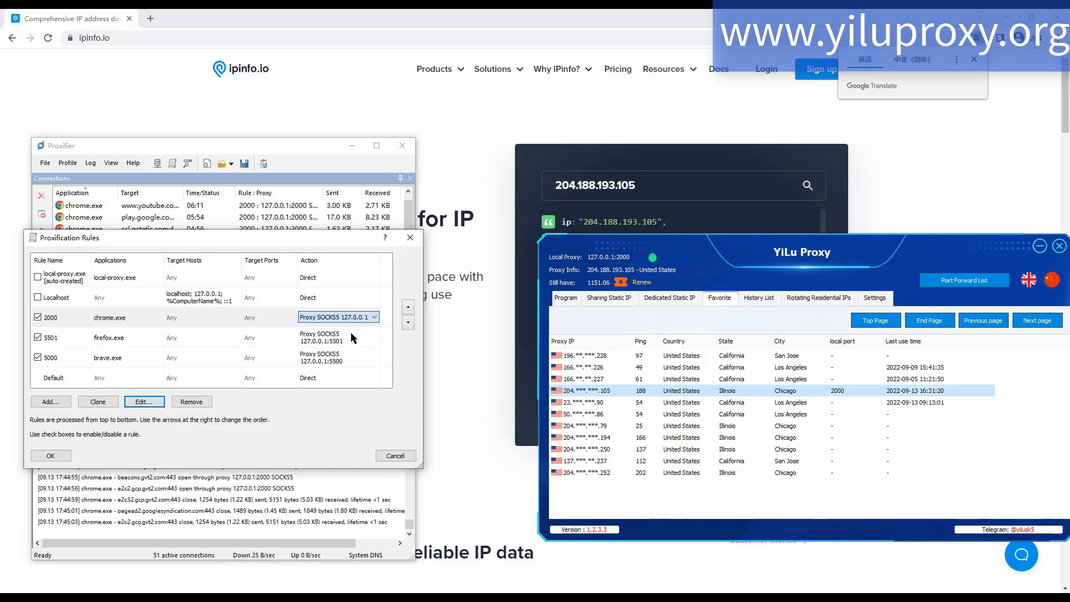
pyautogui.click(51, 455)
# - Reload ipinfo.io in Chrome to check the current IP, and bring Proxifier and YiLu Proxy back to the front
pyautogui.click(48, 38)
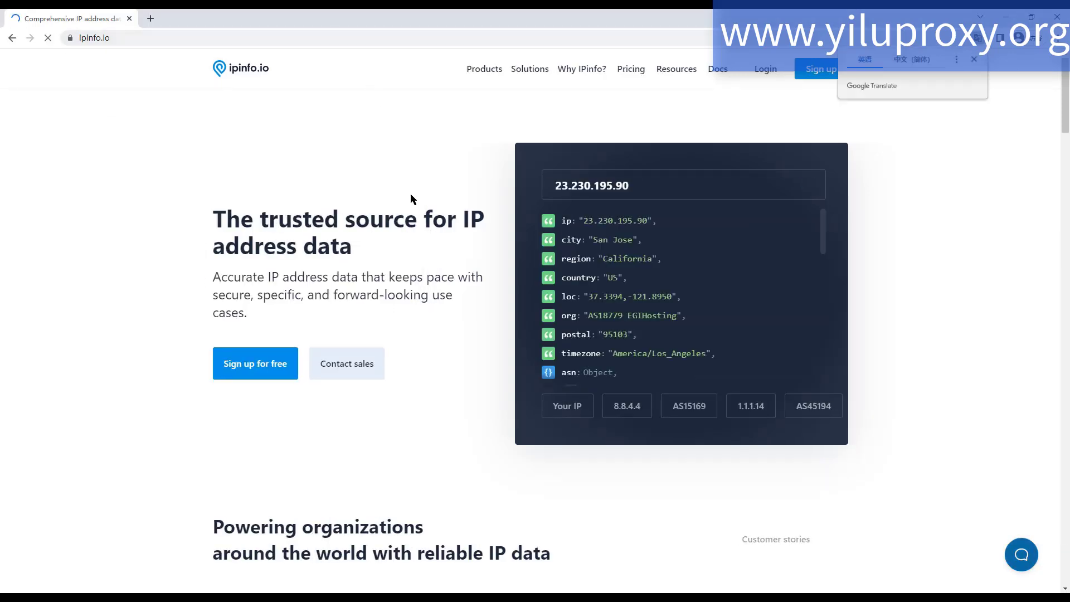
pyautogui.click(652, 598)
pyautogui.click(679, 597)
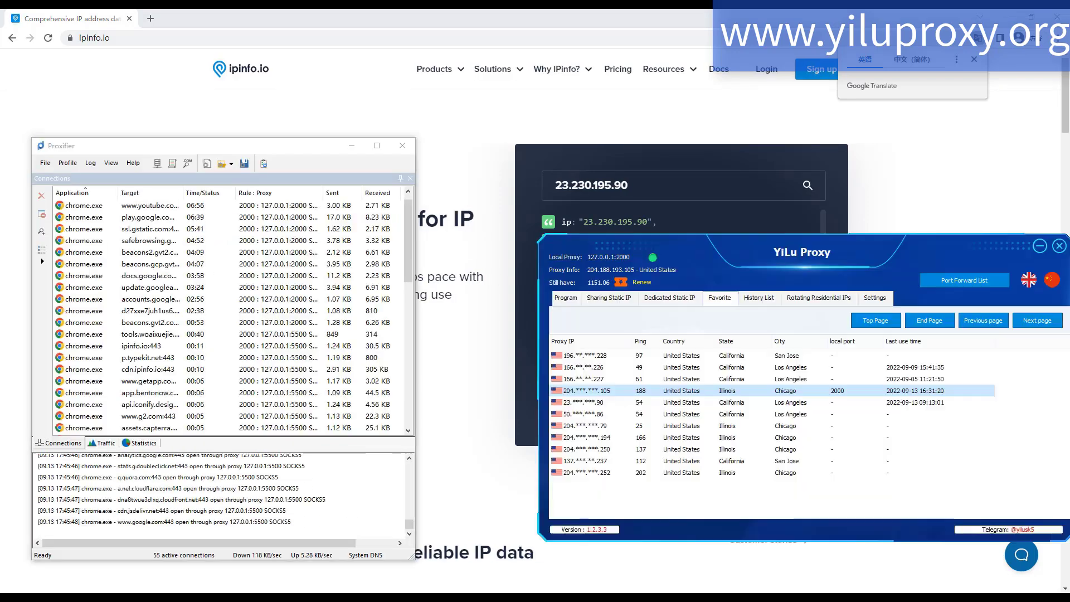
# - Reopen the proxification rules, view the proxy choices for chrome.exe, and open YiLu Proxy's Port Forward List to compare ports
pyautogui.click(67, 163)
pyautogui.click(95, 185)
pyautogui.click(328, 317)
pyautogui.click(346, 317)
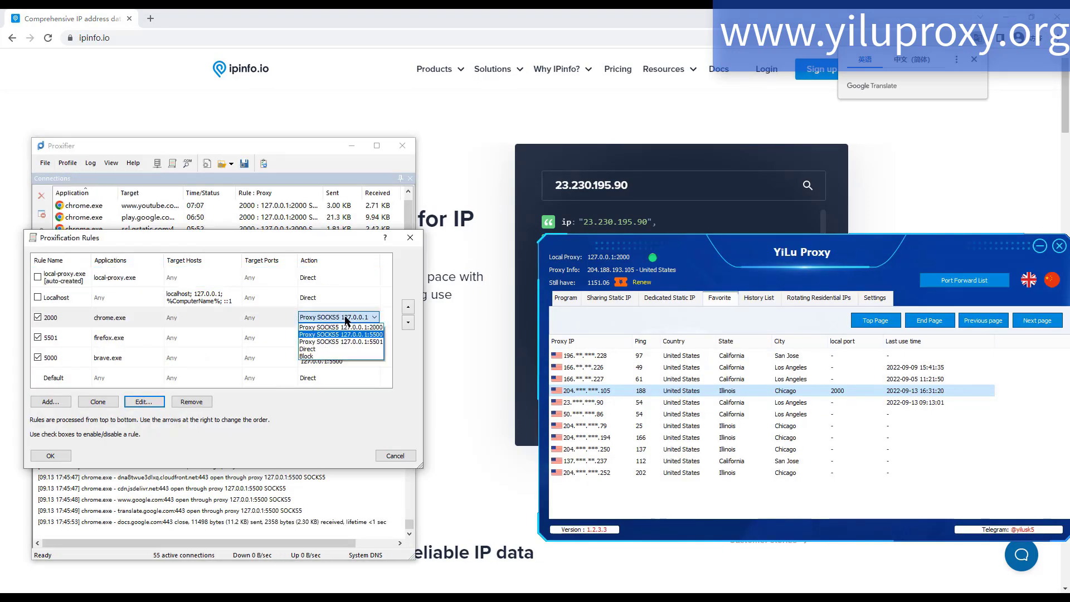
pyautogui.click(374, 335)
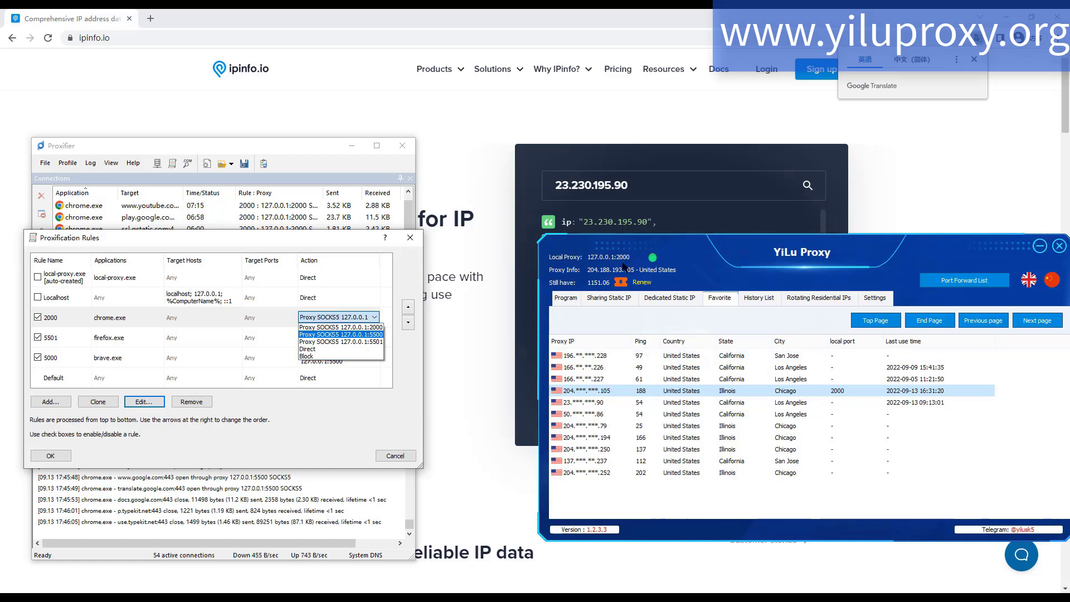
pyautogui.click(956, 285)
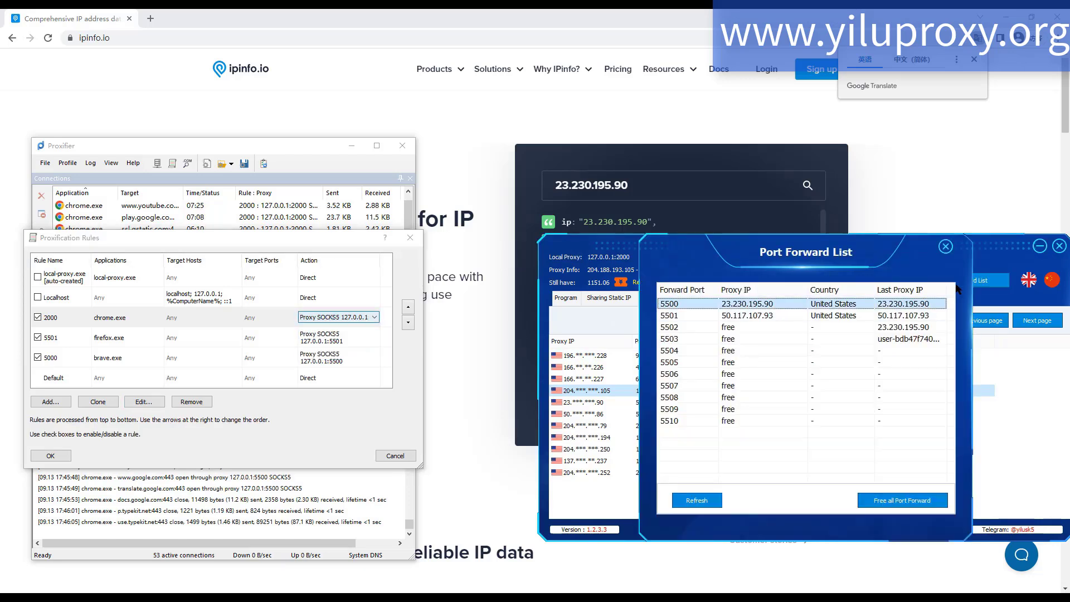
# - Switch the chrome.exe rule to Proxy SOCKS5 127.0.0.1:5501 and save the proxification rules
pyautogui.click(346, 317)
pyautogui.click(355, 342)
pyautogui.click(61, 459)
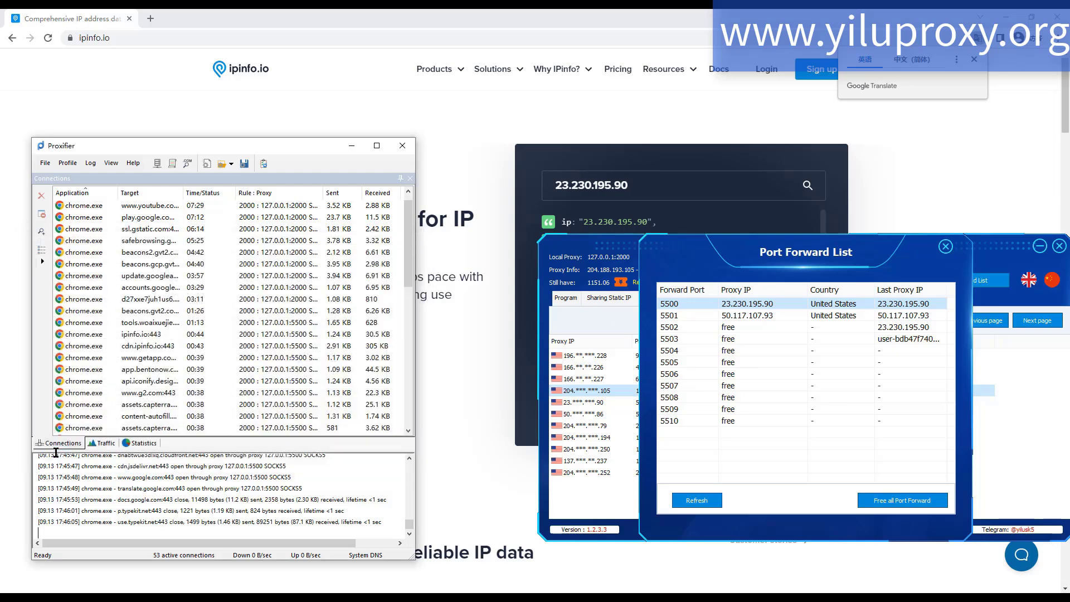
# - Reload ipinfo.io to verify the IP for port 5501, and show Proxifier and the Port Forward List again
pyautogui.click(51, 119)
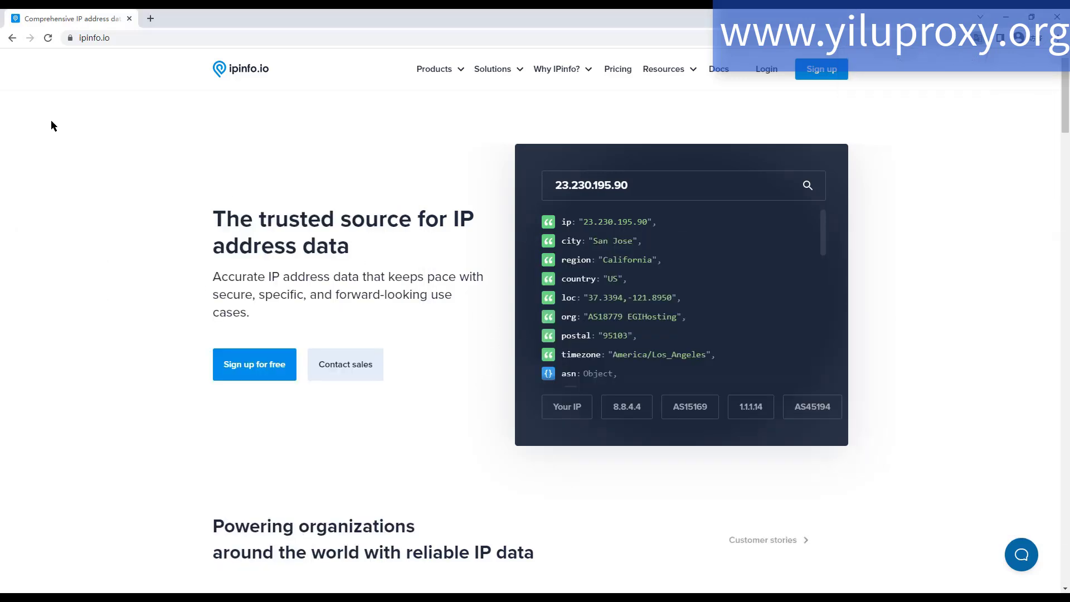
pyautogui.click(48, 38)
pyautogui.click(675, 599)
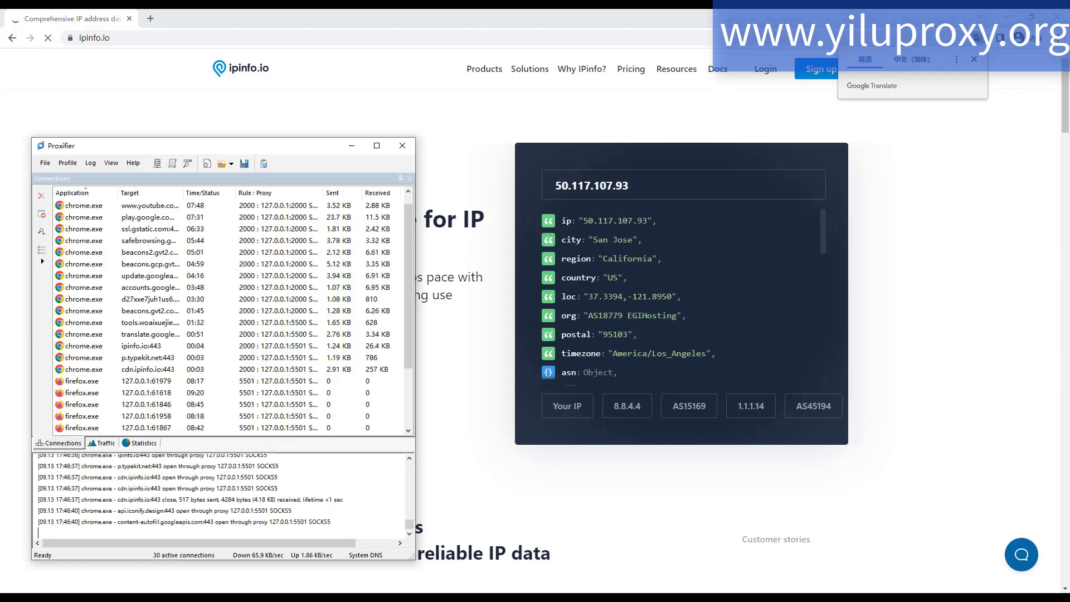
pyautogui.moveTo(649, 598)
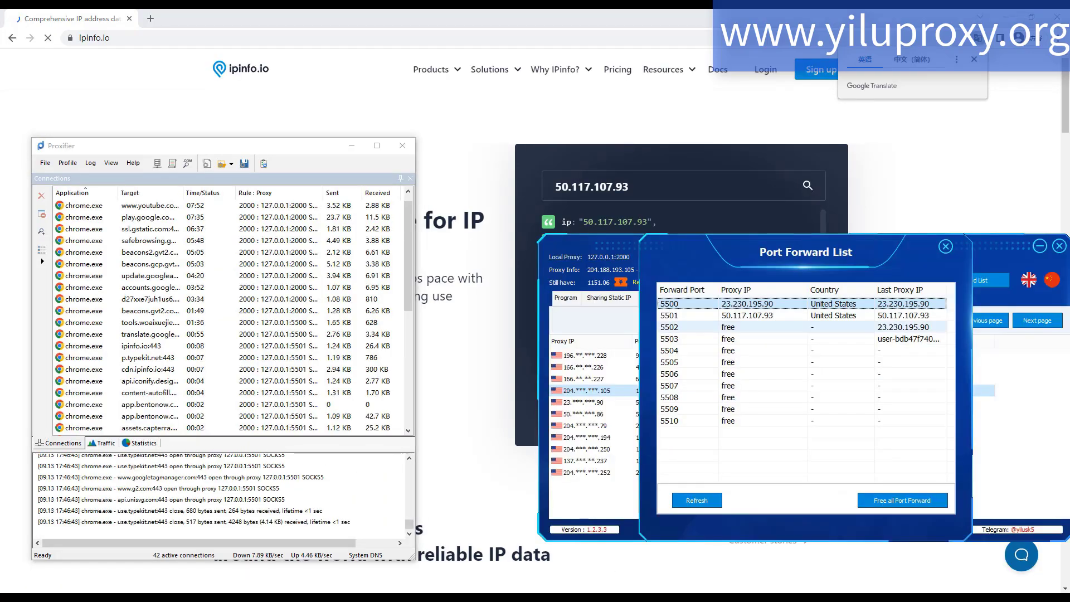
# - Open the chrome.exe rule's proxy choices in the proxification rules and compare them with the port 5501 entry in the Port Forward List
pyautogui.click(68, 162)
pyautogui.click(102, 193)
pyautogui.click(335, 315)
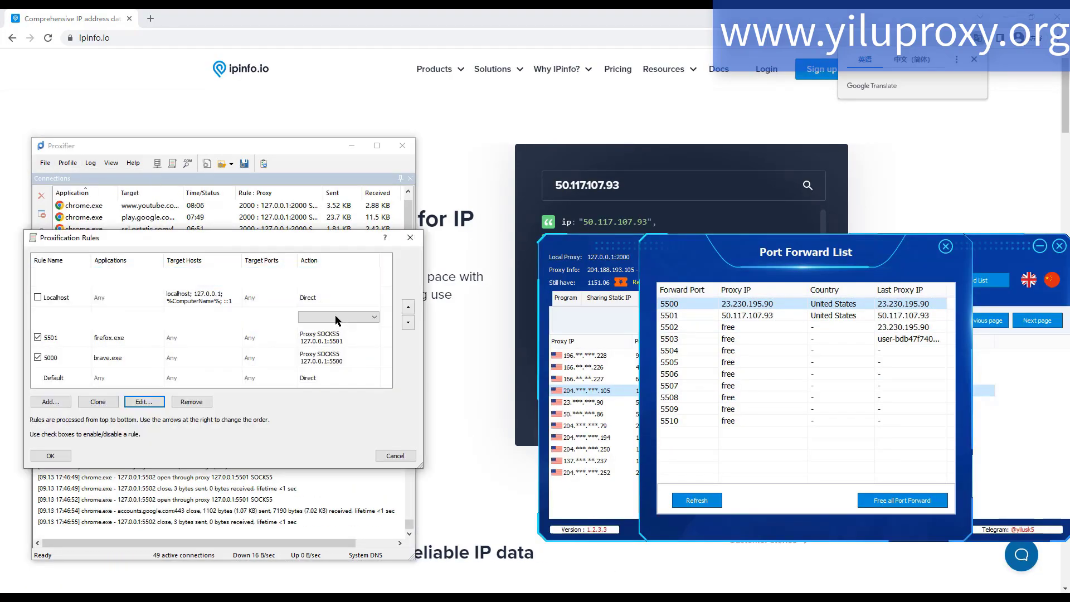
pyautogui.click(336, 316)
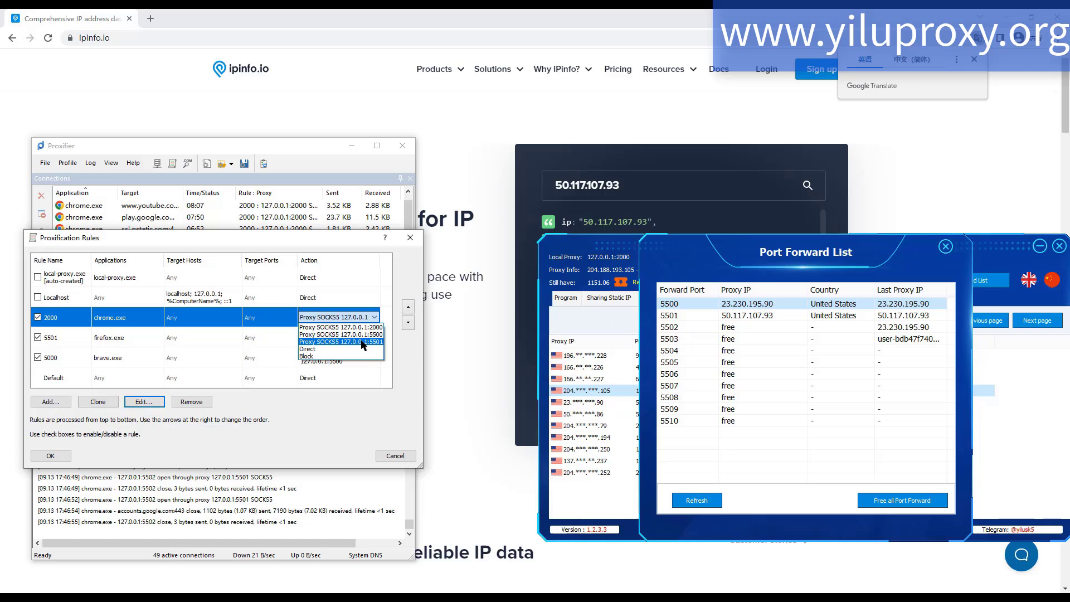
pyautogui.click(765, 316)
pyautogui.click(375, 318)
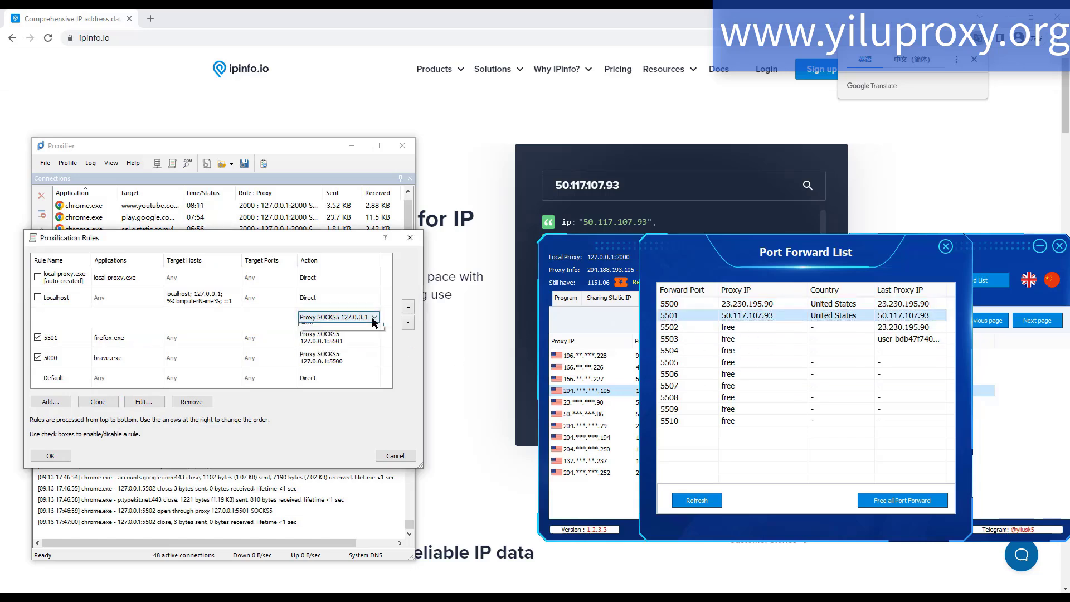